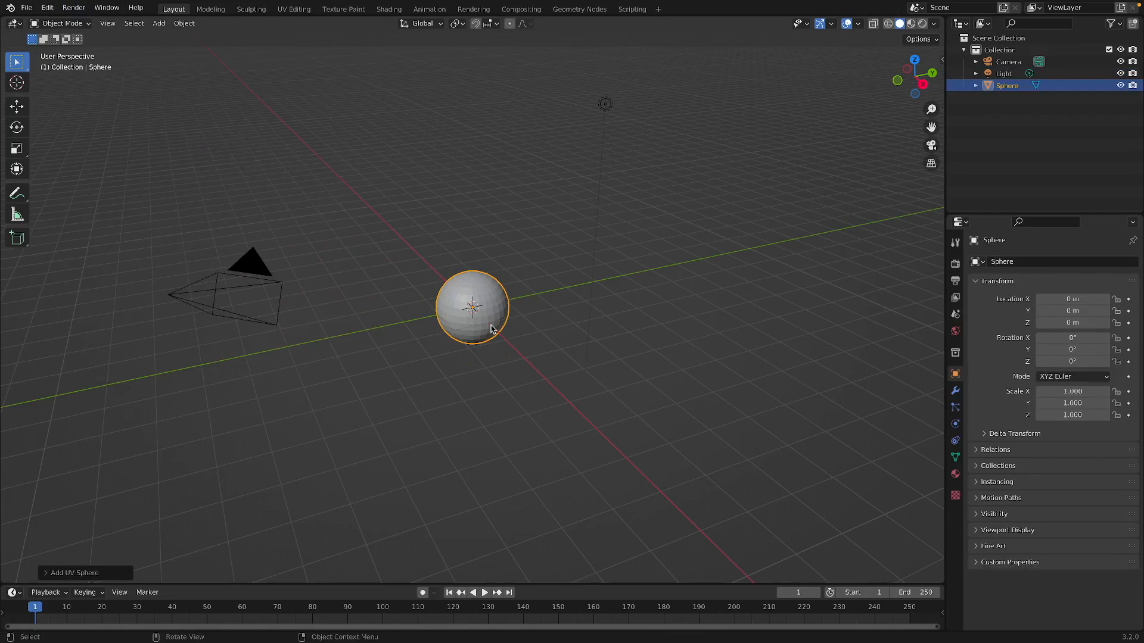
Step: Save the scene as ball.blend in the 107 Create Ball Rig folder
{"action": "left_click", "coordinate": [27, 8]}
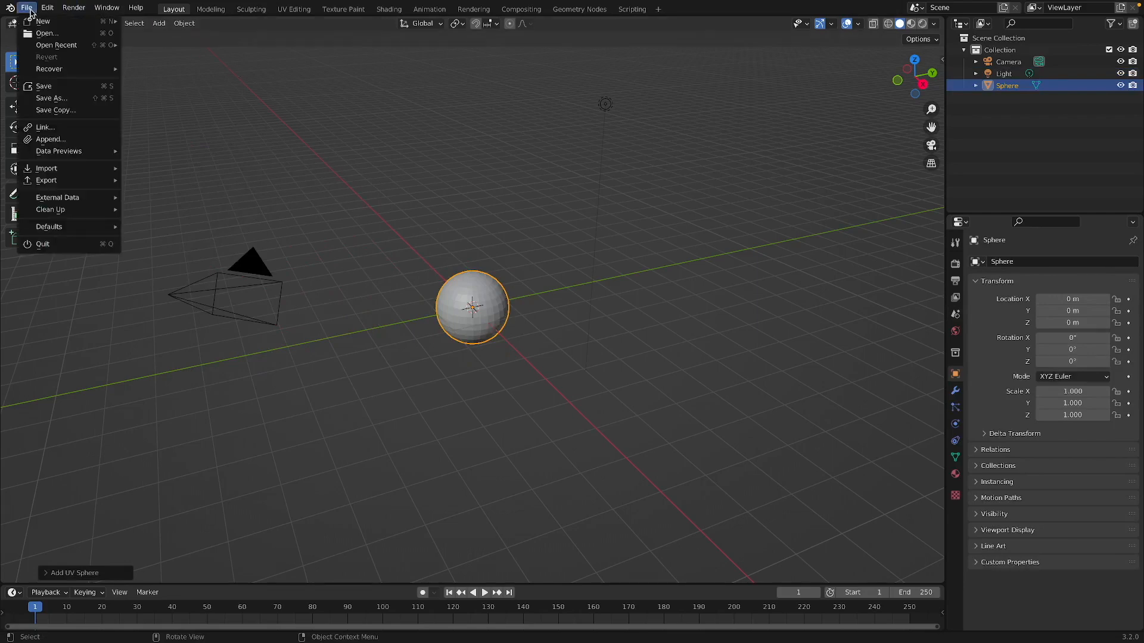
{"action": "left_click", "coordinate": [65, 98]}
{"action": "scroll", "coordinate": [435, 350], "scroll_direction": "down", "scroll_amount": 15}
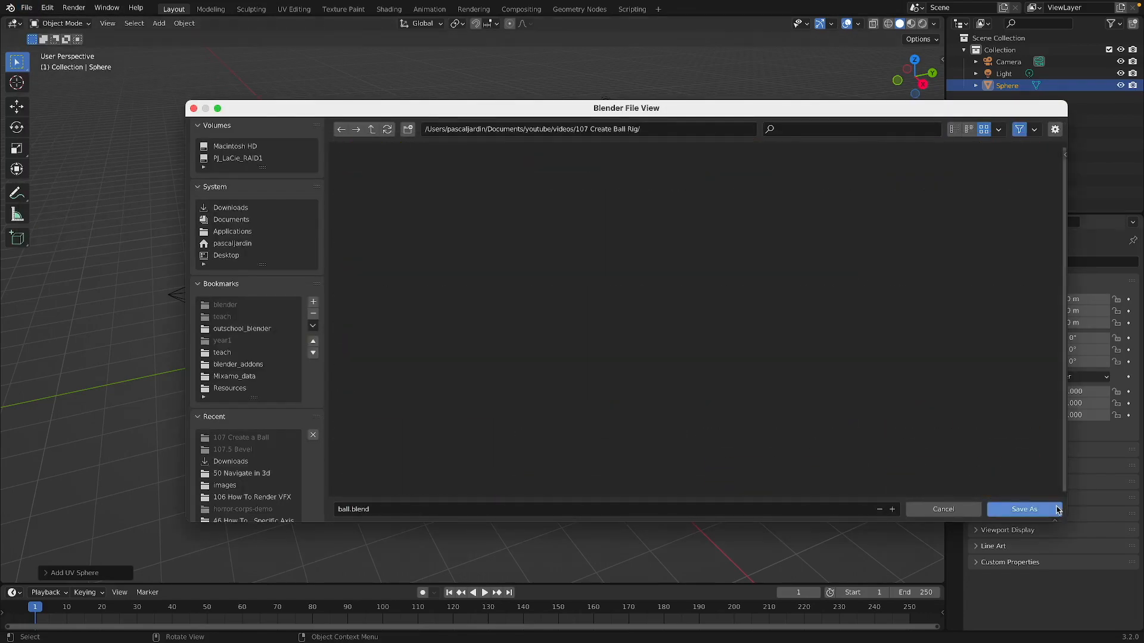
{"action": "left_click", "coordinate": [1055, 508]}
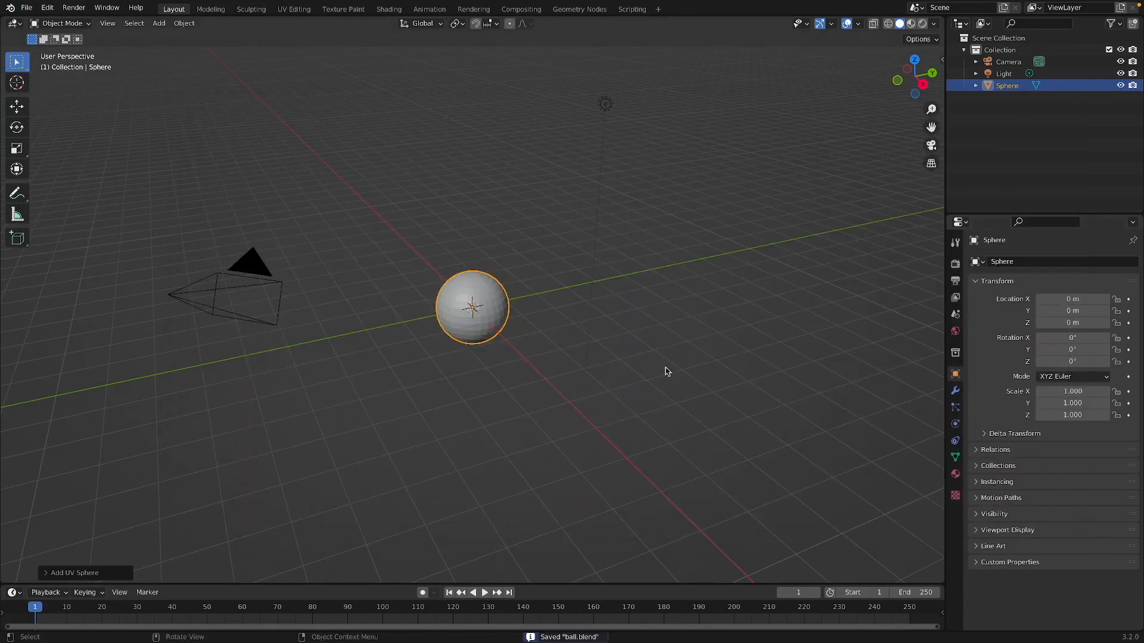
Step: Create a new material on the sphere and set its base color to red, about hue 0.002 and saturation 0.964
{"action": "middle_click_drag", "start_coordinate": [467, 335], "coordinate": [440, 289]}
{"action": "scroll", "coordinate": [441, 289], "scroll_direction": "up", "scroll_amount": 4}
{"action": "scroll", "coordinate": [440, 289], "scroll_direction": "up", "scroll_amount": 1}
{"action": "left_click", "coordinate": [954, 474]}
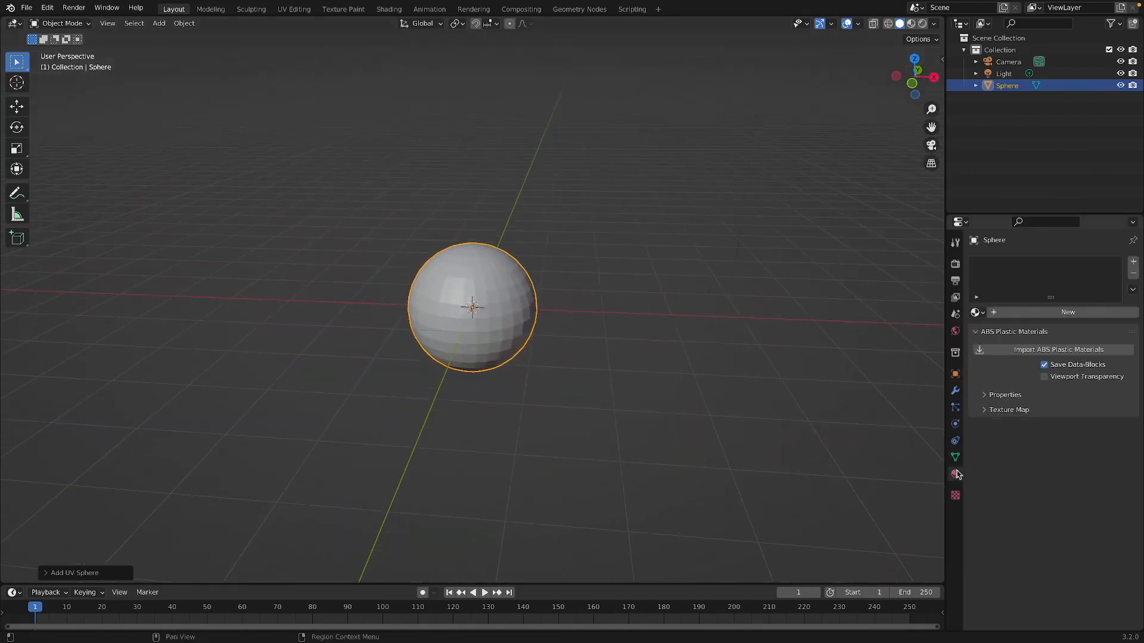
{"action": "left_click", "coordinate": [1027, 319]}
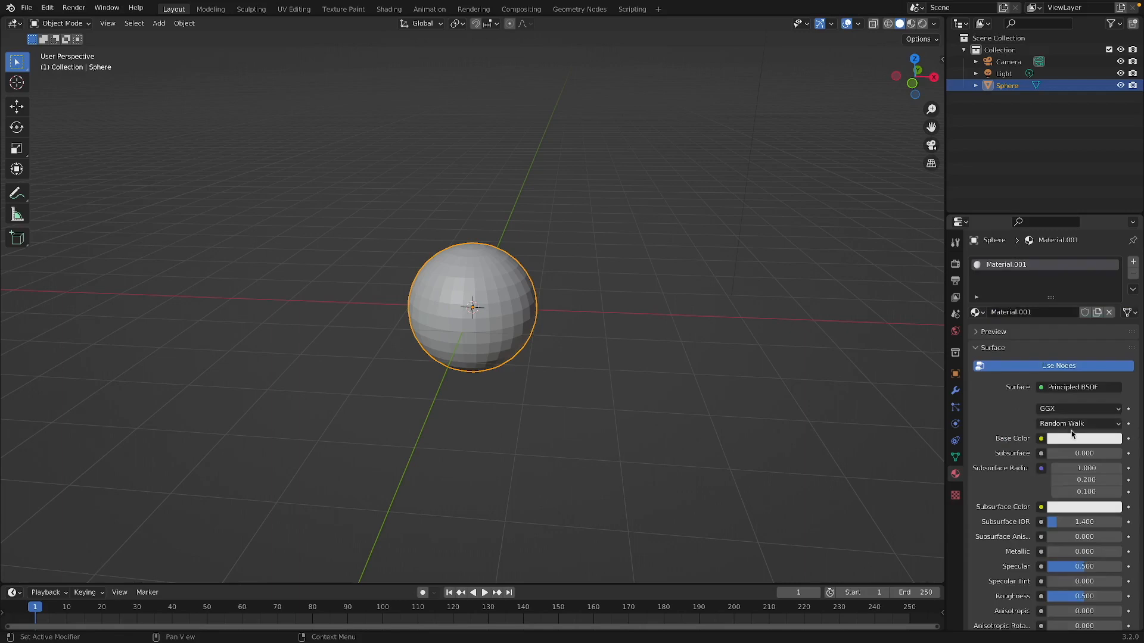
{"action": "left_click", "coordinate": [1071, 434]}
{"action": "left_click", "coordinate": [1058, 347]}
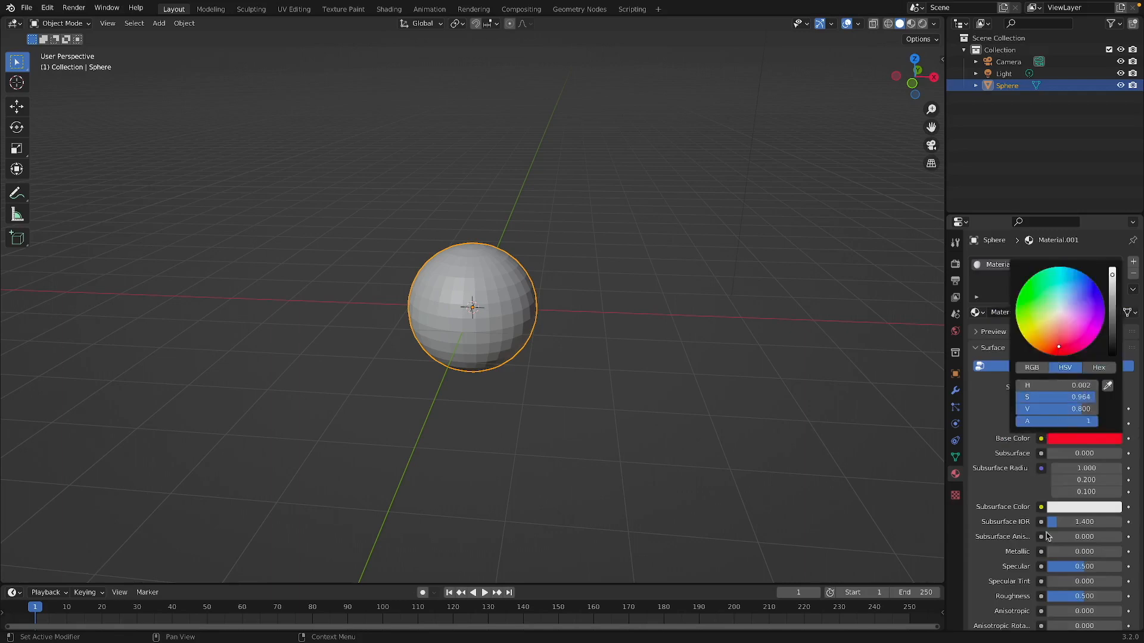
Step: Set the material's viewport display color to red, about hue 0.011 and saturation 0.907
{"action": "scroll", "coordinate": [1046, 536], "scroll_direction": "down", "scroll_amount": 15}
{"action": "left_click", "coordinate": [1006, 592]}
{"action": "left_click", "coordinate": [1014, 607]}
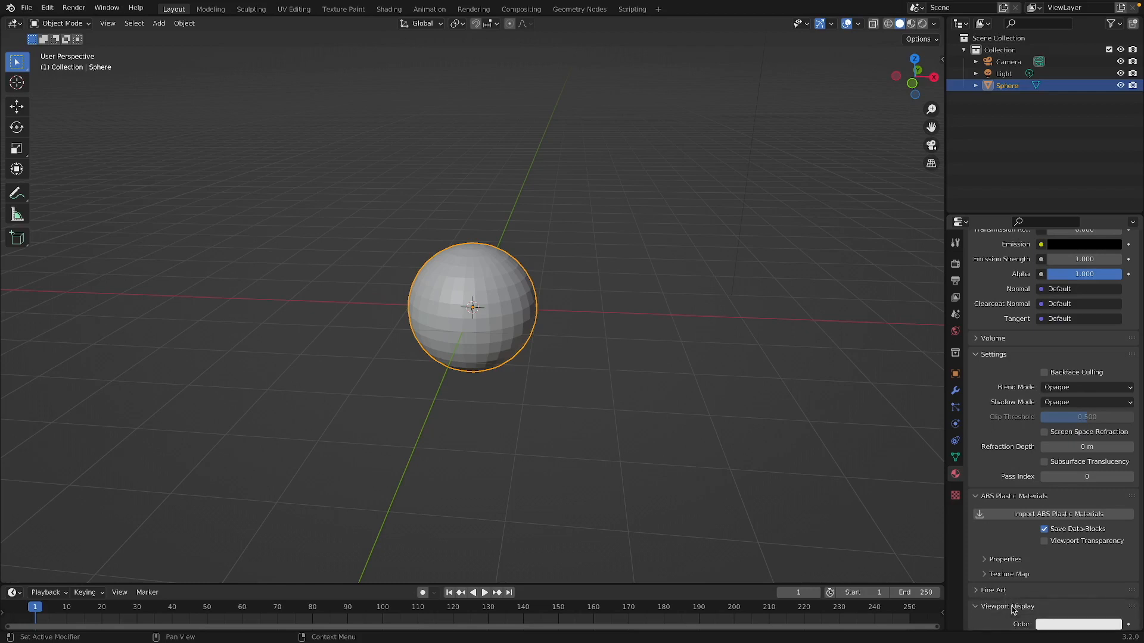
{"action": "left_click", "coordinate": [1075, 624]}
{"action": "left_click", "coordinate": [1060, 515]}
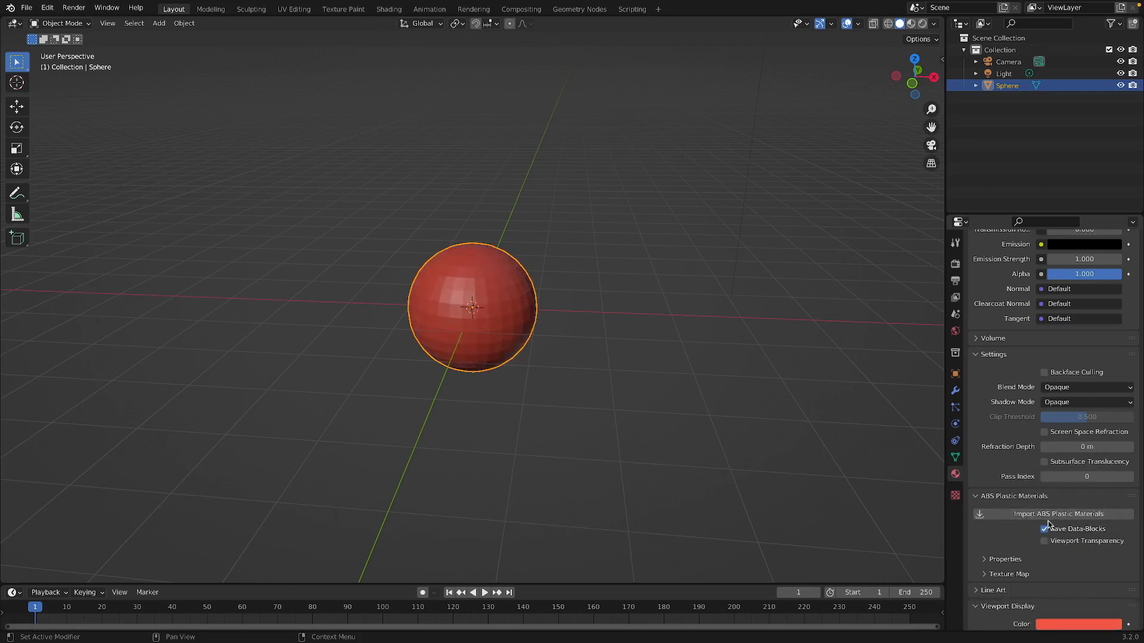
{"action": "left_click", "coordinate": [1078, 624]}
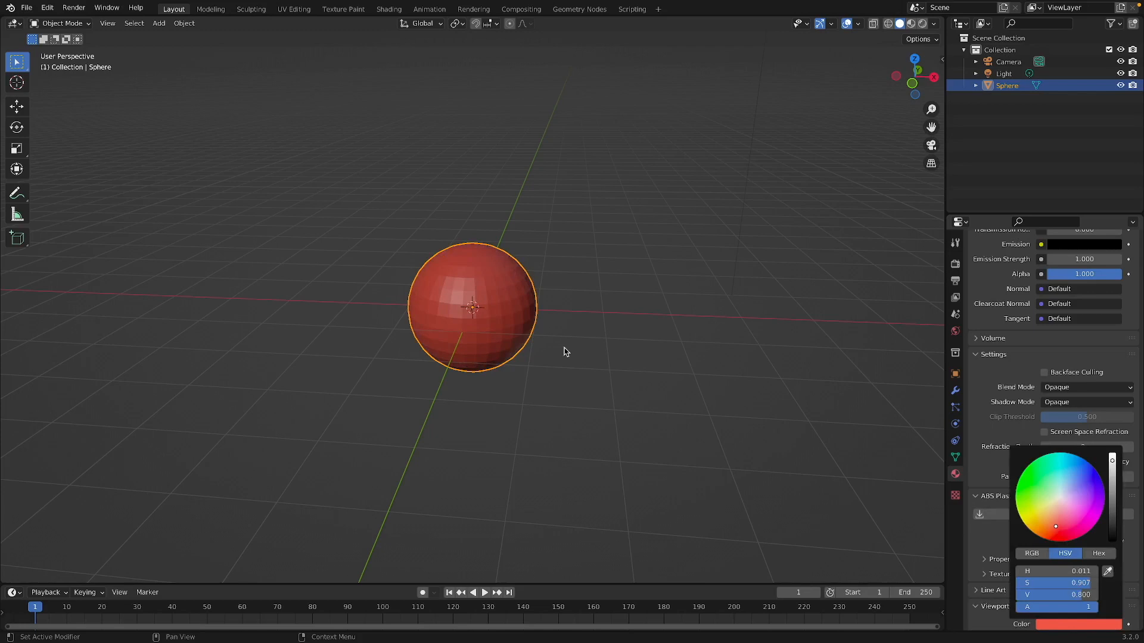
Step: Add an armature with a single bone at the sphere's center
{"action": "middle_click_drag", "start_coordinate": [595, 383], "coordinate": [676, 387]}
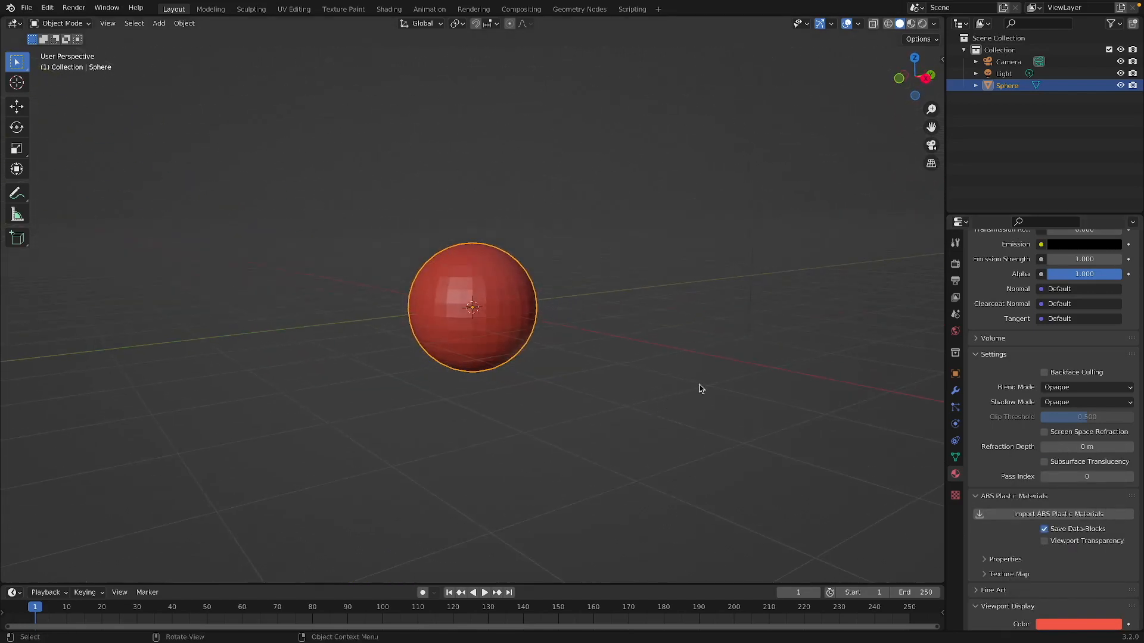
{"action": "middle_click_drag", "start_coordinate": [529, 380], "coordinate": [529, 385]}
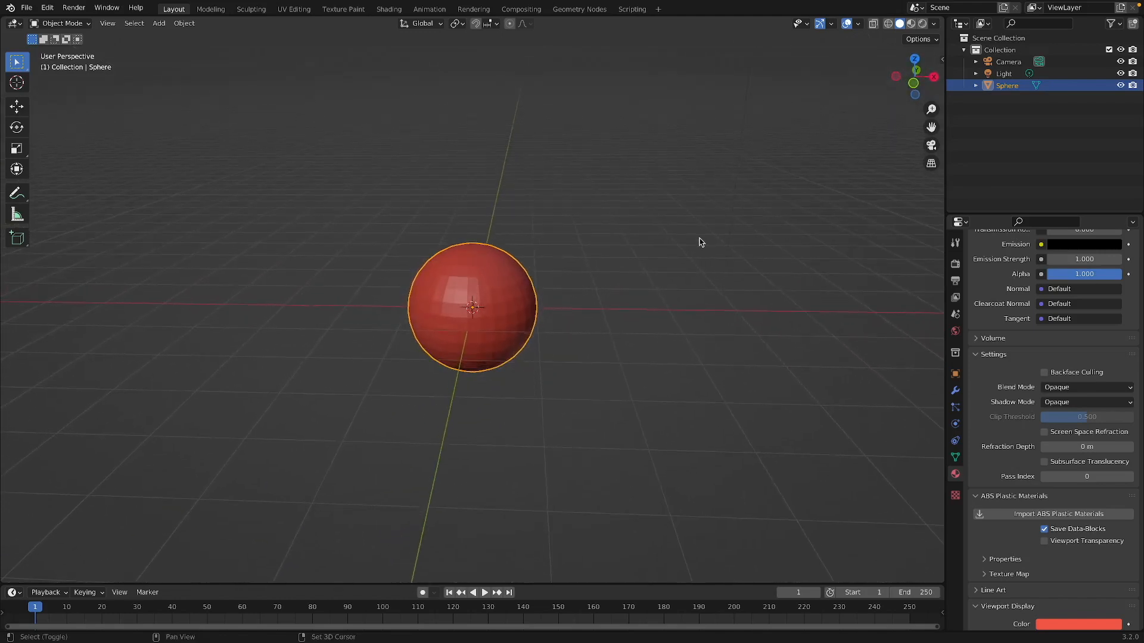
{"action": "key", "text": "shift+a"}
{"action": "mouse_move", "coordinate": [700, 240]}
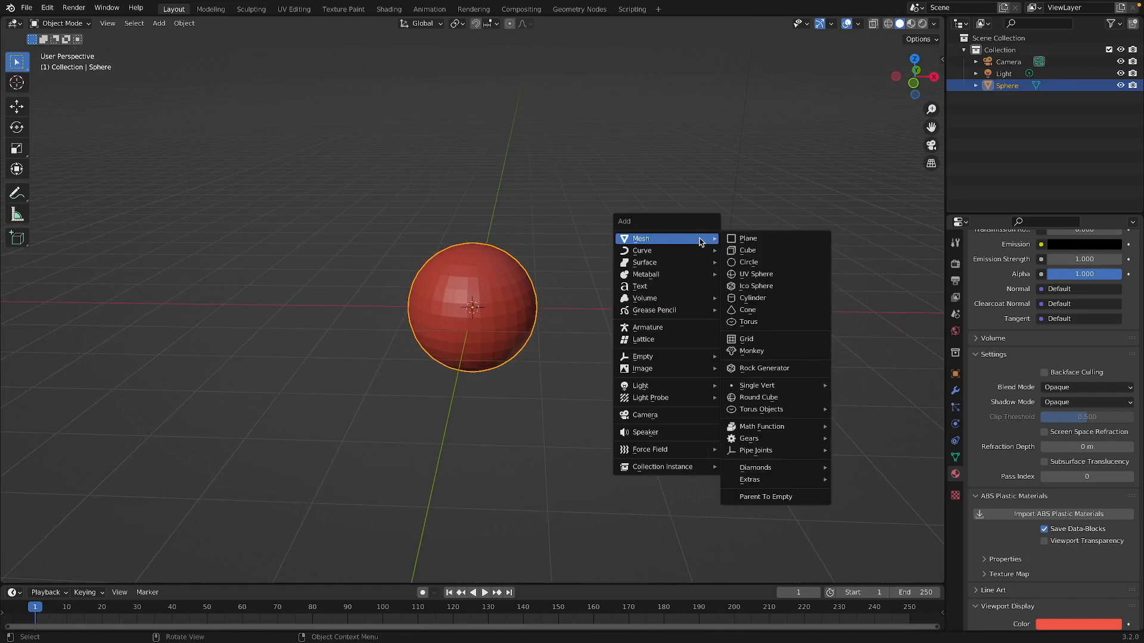
{"action": "left_click", "coordinate": [661, 329]}
Step: Set the armature to display in front of the sphere in the viewport
{"action": "middle_click_drag", "start_coordinate": [503, 282], "coordinate": [499, 284]}
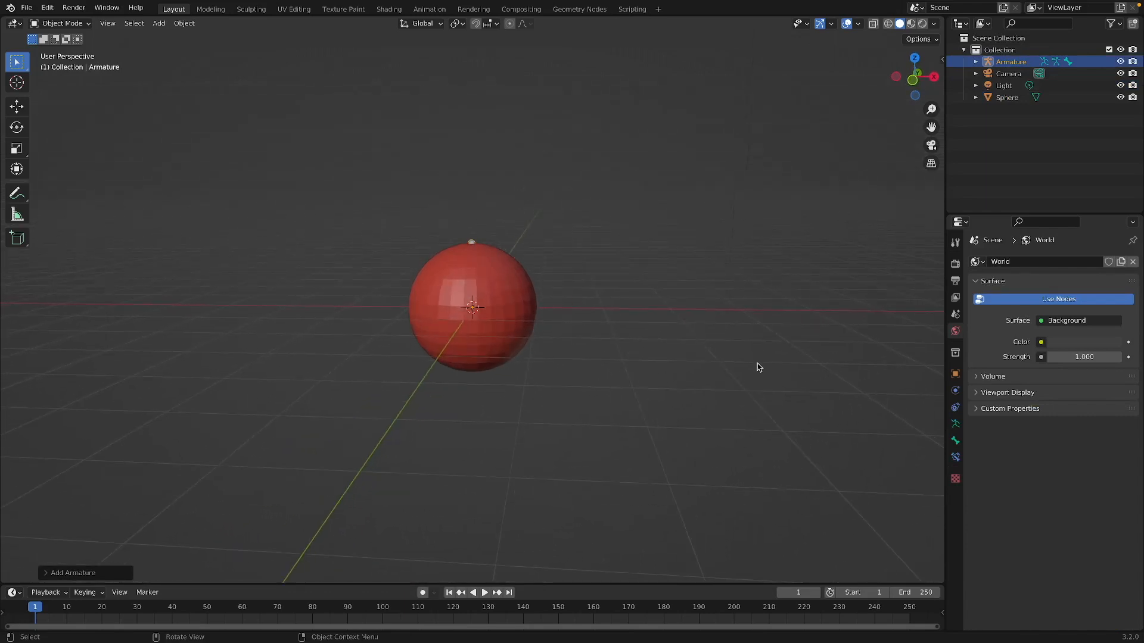
{"action": "left_click", "coordinate": [954, 425]}
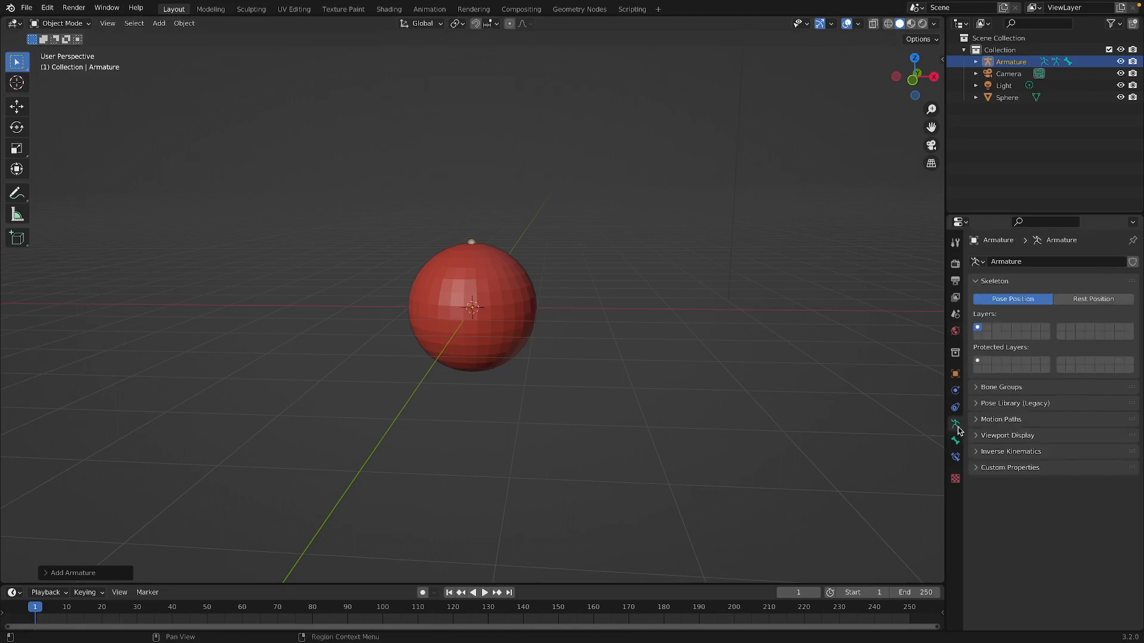
{"action": "left_click", "coordinate": [982, 436]}
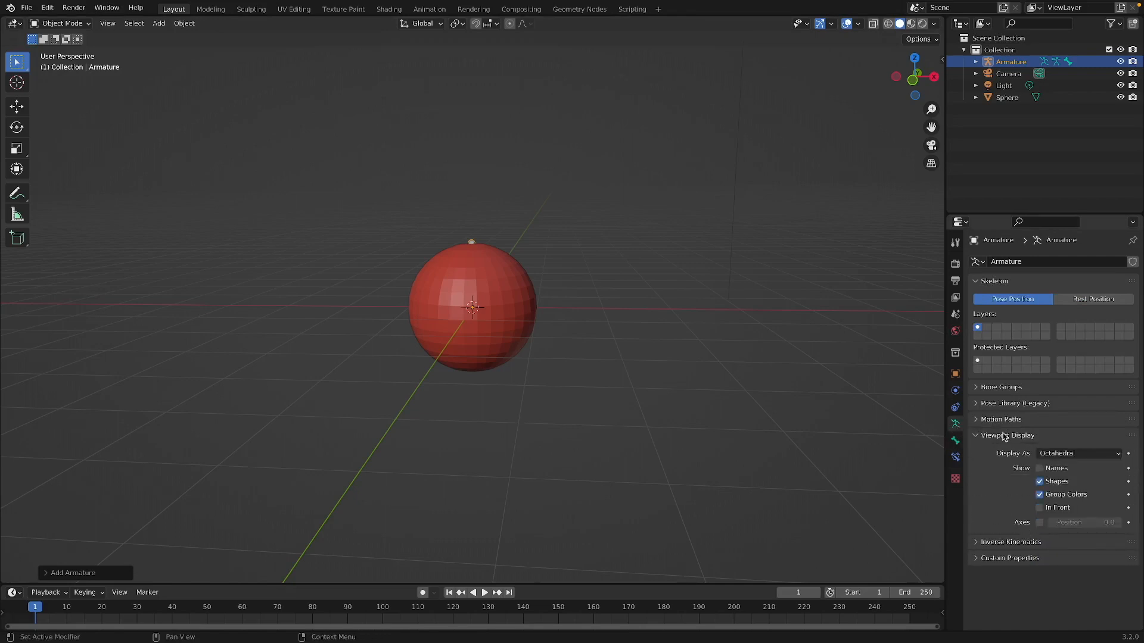
{"action": "left_click", "coordinate": [1054, 510]}
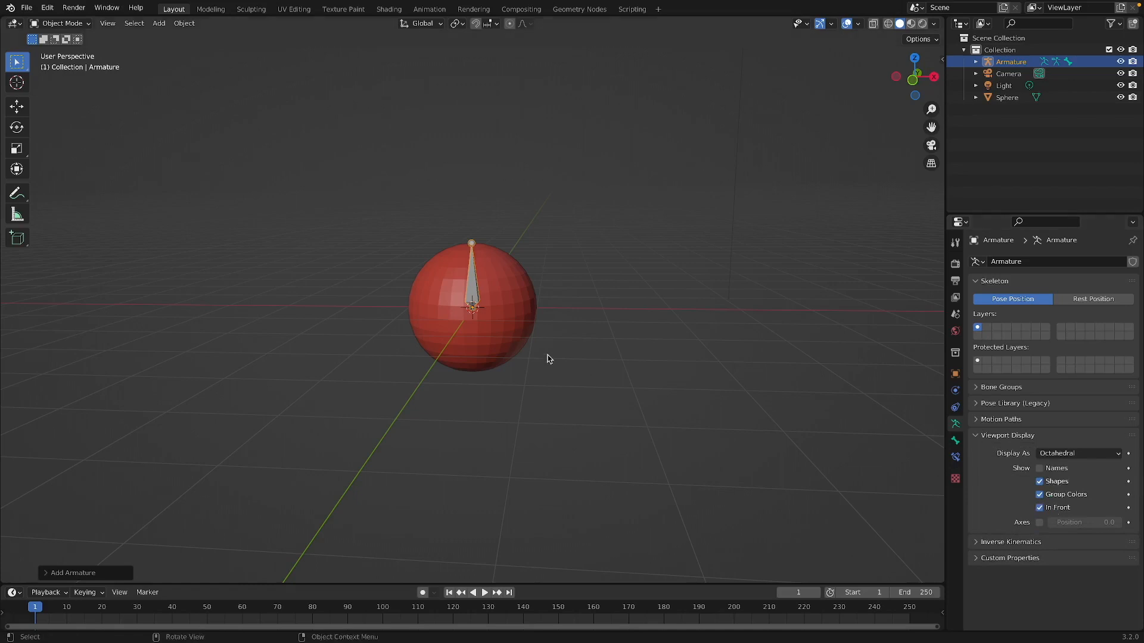
Step: Snap the 3D cursor to the sphere's bottommost vertex in Edit Mode and return to Object Mode
{"action": "middle_click_drag", "start_coordinate": [548, 360], "coordinate": [541, 335]}
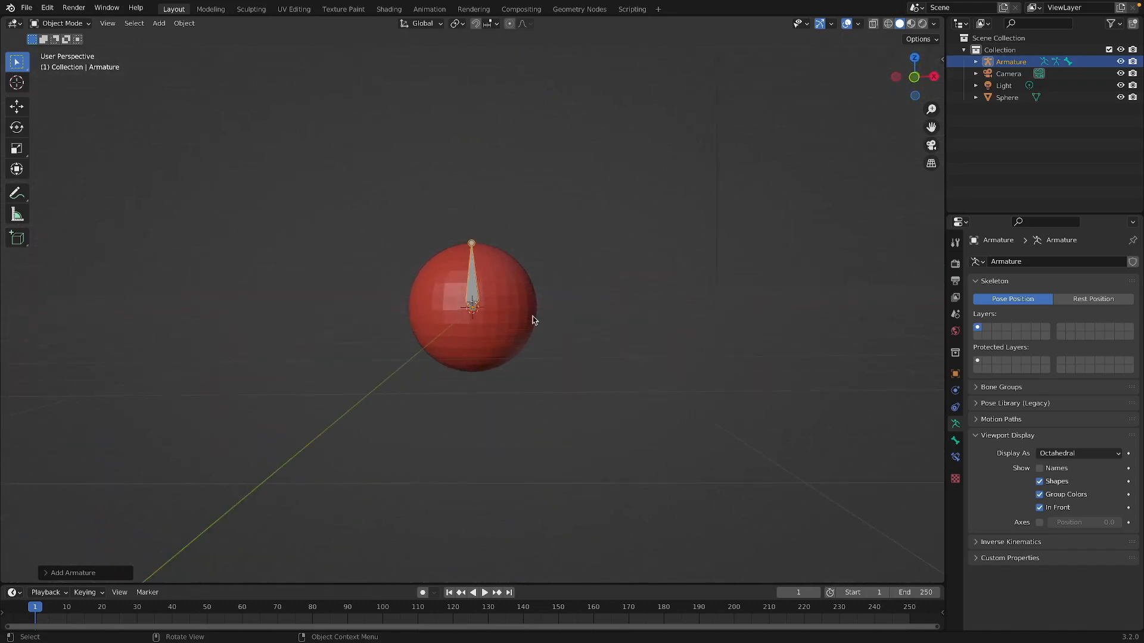
{"action": "scroll", "coordinate": [363, 293], "scroll_direction": "up", "scroll_amount": 2}
{"action": "left_click", "coordinate": [473, 337]}
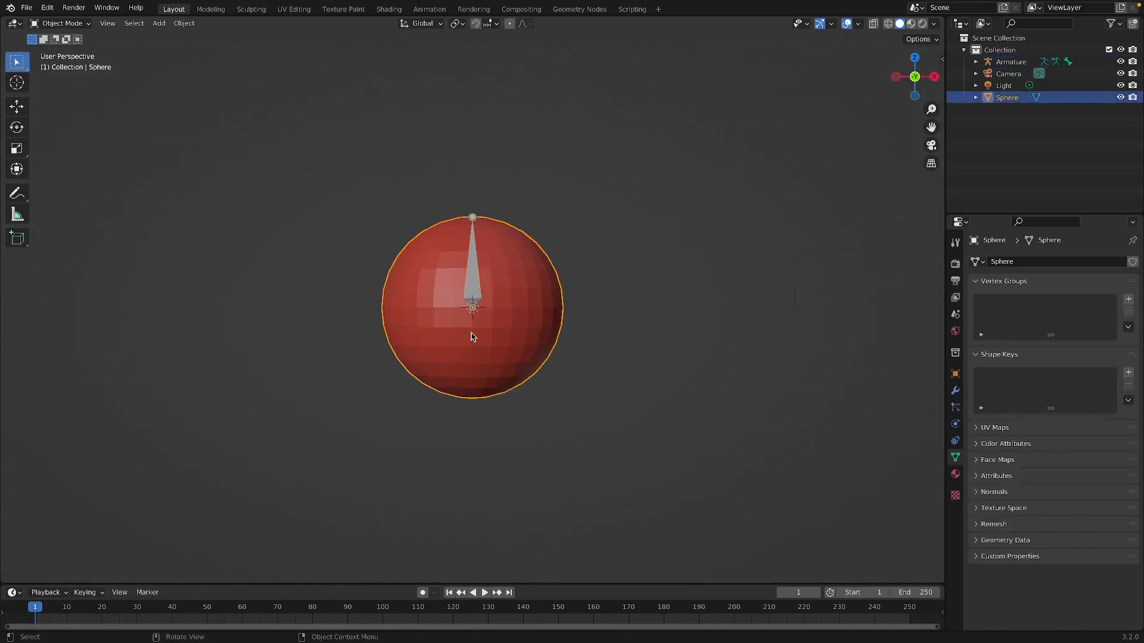
{"action": "key", "text": "Tab"}
{"action": "middle_click_drag", "start_coordinate": [483, 419], "coordinate": [483, 415]}
{"action": "left_click", "coordinate": [474, 389]}
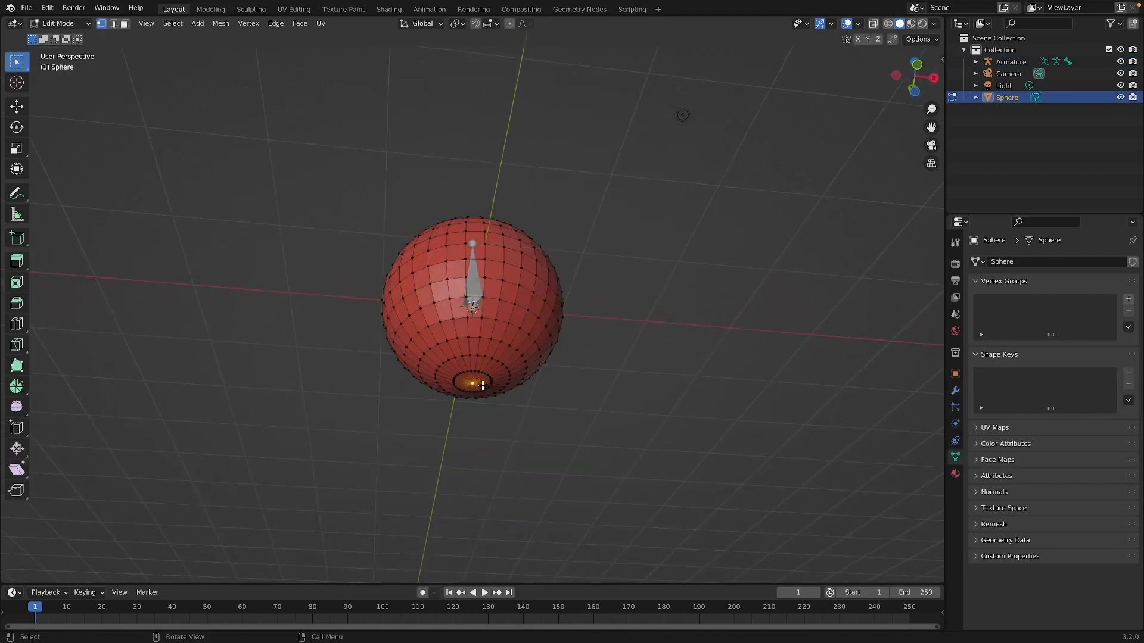
{"action": "key", "text": "shift+s"}
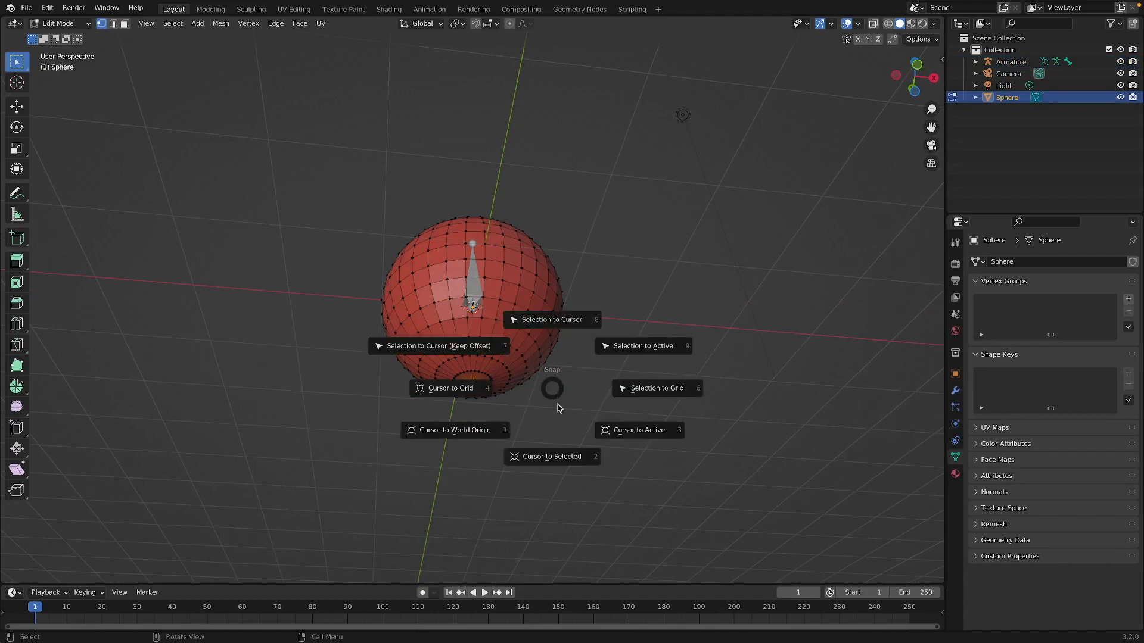
{"action": "left_click", "coordinate": [562, 442]}
{"action": "middle_click_drag", "start_coordinate": [562, 438], "coordinate": [482, 422]}
{"action": "scroll", "coordinate": [477, 399], "scroll_direction": "up", "scroll_amount": 1}
{"action": "key", "text": "Tab"}
Step: Edit the armature and snap its bone to the 3D cursor at the bottom of the sphere
{"action": "left_click", "coordinate": [479, 288]}
{"action": "middle_click_drag", "start_coordinate": [480, 289], "coordinate": [485, 290]}
{"action": "key", "text": "Tab"}
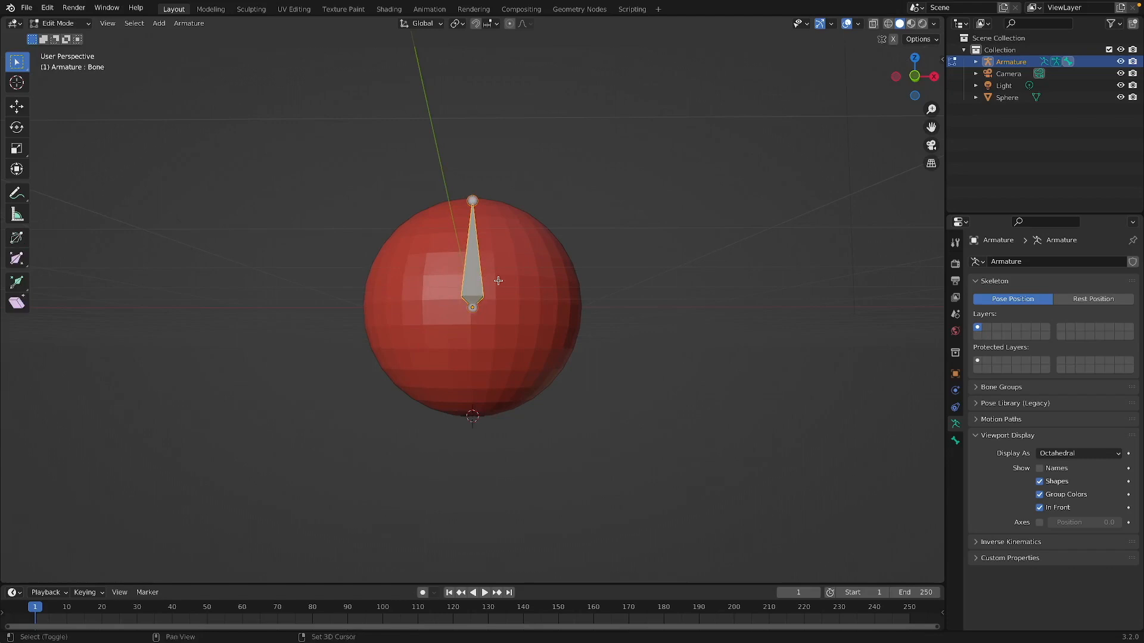
{"action": "key", "text": "shift+s"}
{"action": "left_click", "coordinate": [507, 227]}
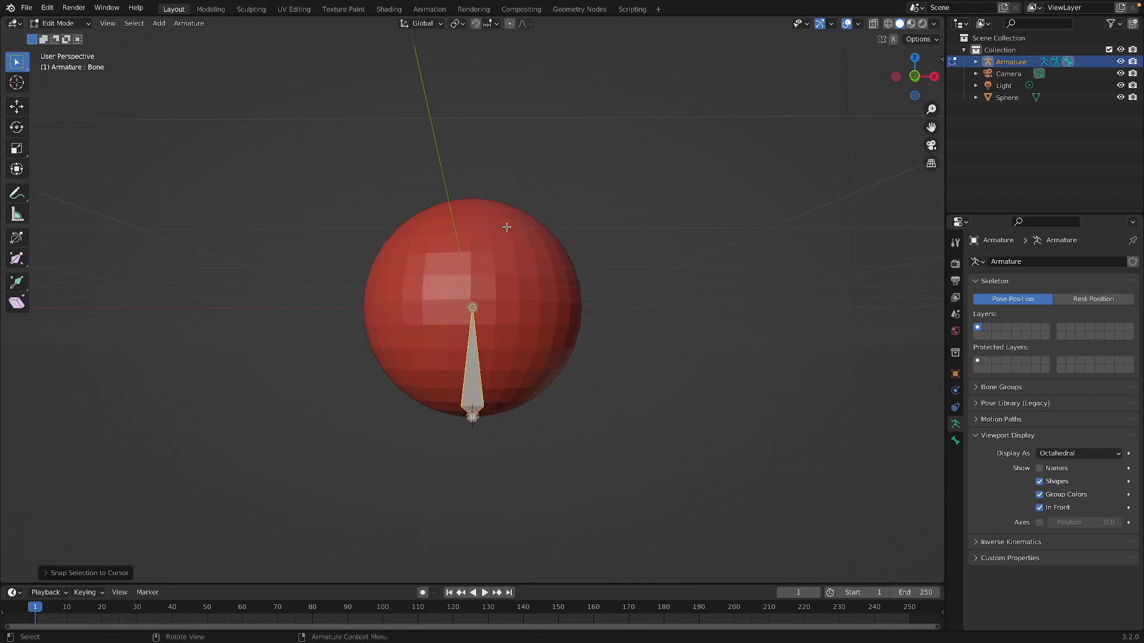
Step: Select only the bone's tip at the sphere's center and snap it to the 3D cursor
{"action": "middle_click_drag", "start_coordinate": [500, 281], "coordinate": [500, 293]}
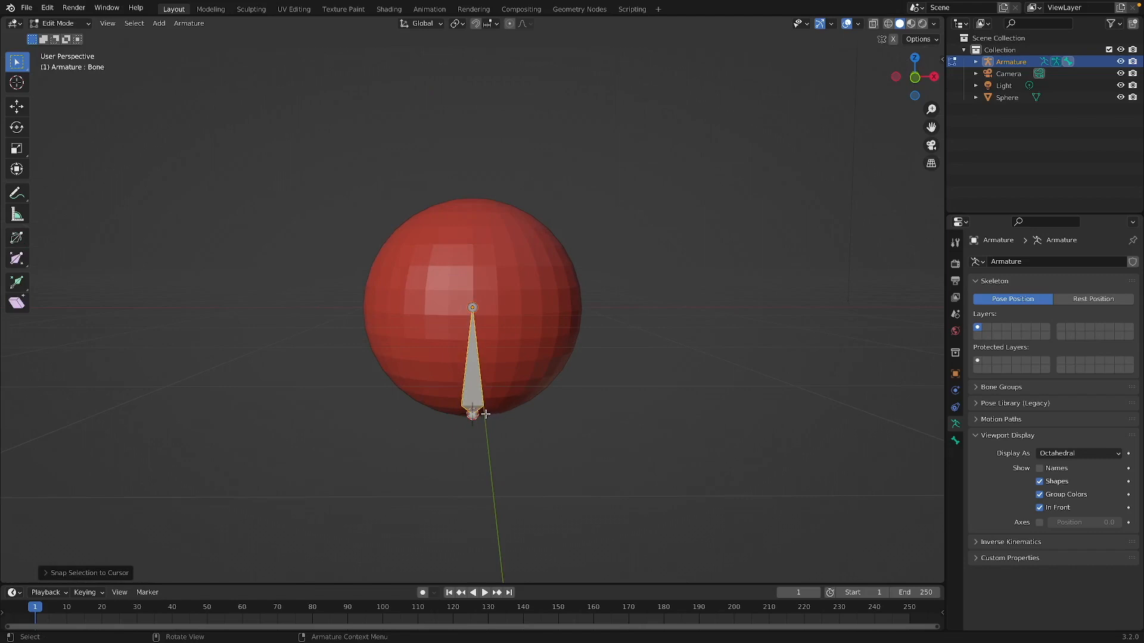
{"action": "scroll", "coordinate": [494, 391], "scroll_direction": "down", "scroll_amount": 2}
{"action": "middle_click_drag", "start_coordinate": [495, 391], "coordinate": [495, 391]}
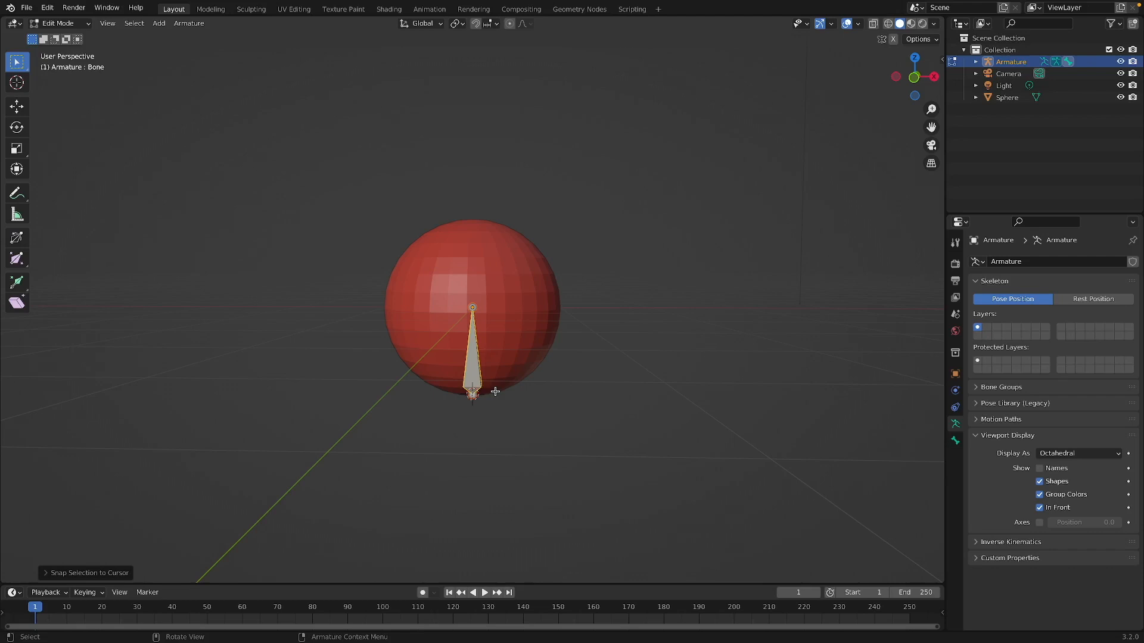
{"action": "left_click", "coordinate": [473, 309]}
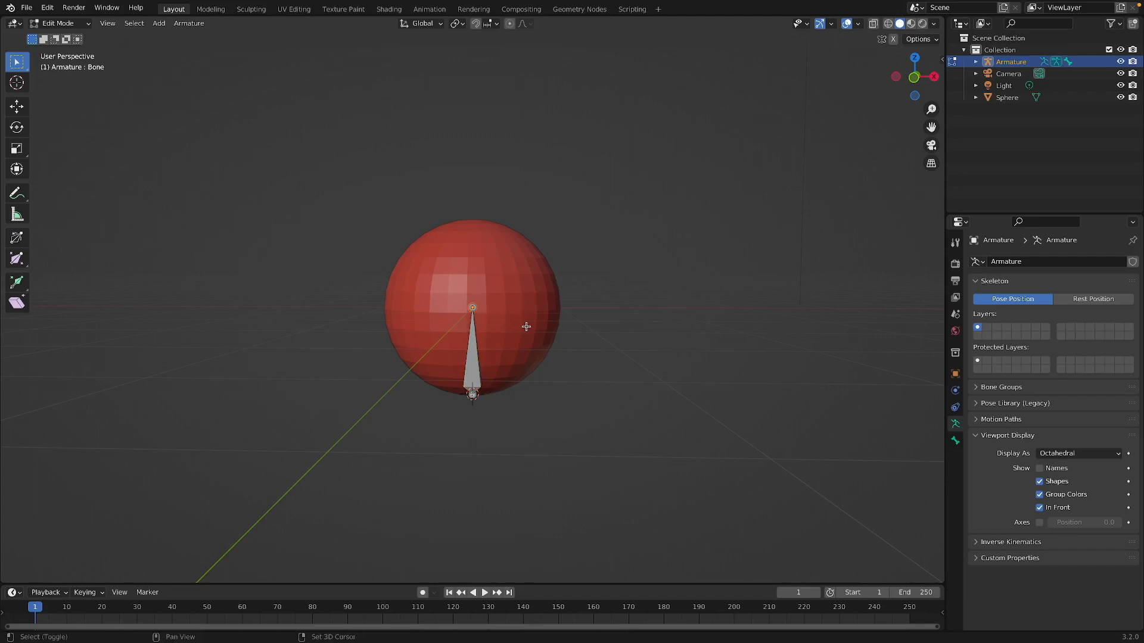
{"action": "key", "text": "shift+s"}
{"action": "left_click", "coordinate": [531, 269]}
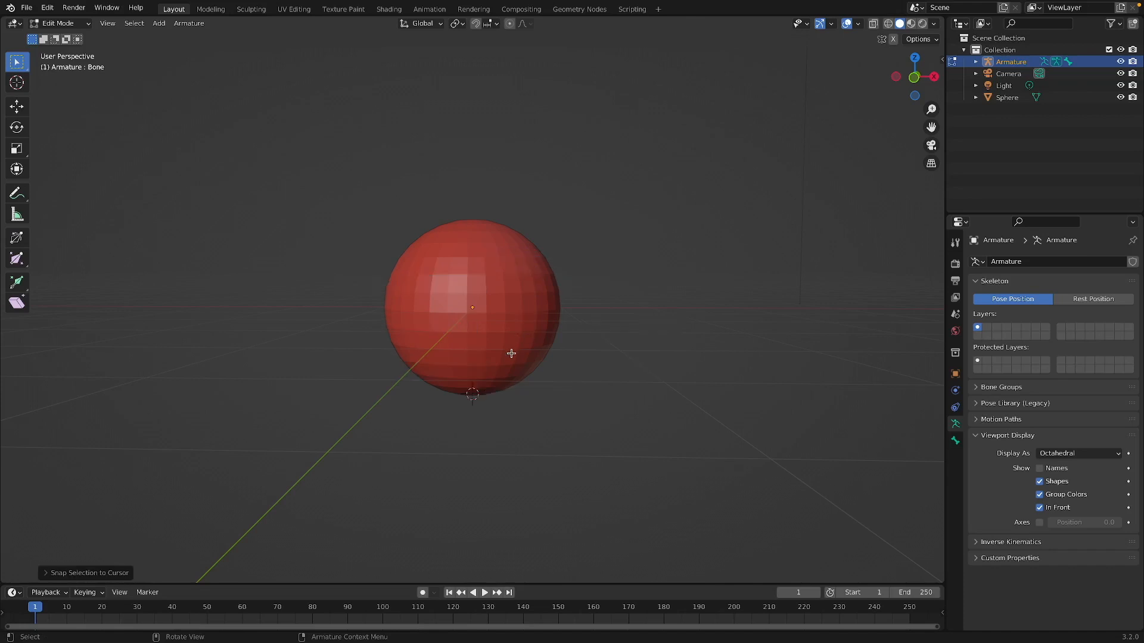
Step: Move the bone's tip along the global X axis past the sphere's edge so the bone lies horizontally
{"action": "key", "text": "e"}
{"action": "key", "text": "x"}
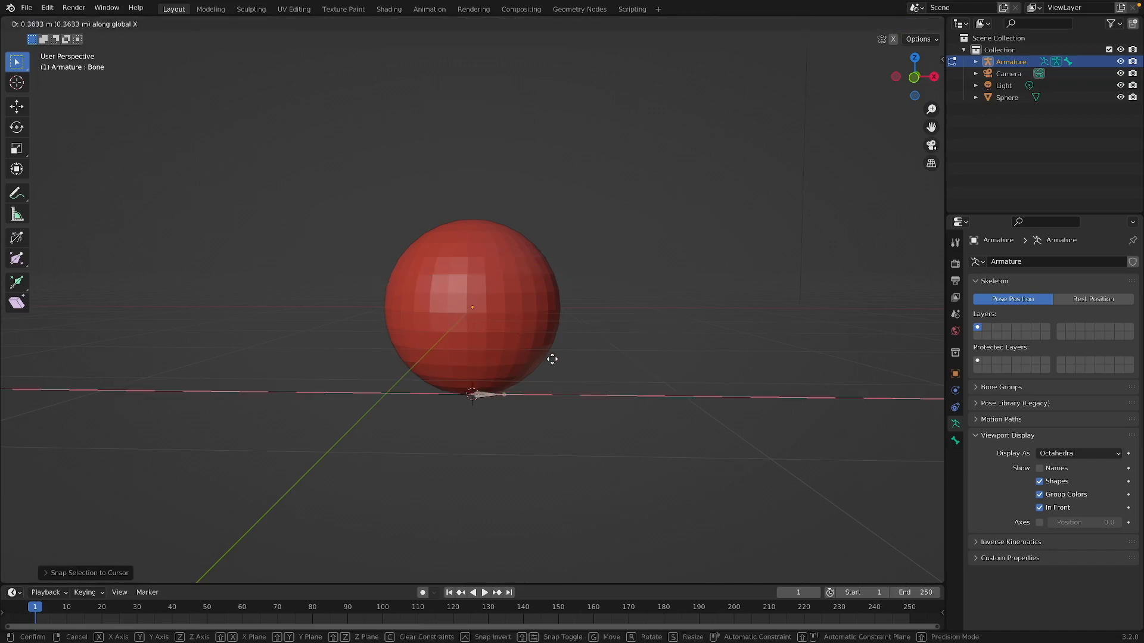
{"action": "left_click", "coordinate": [631, 366]}
{"action": "middle_click_drag", "start_coordinate": [631, 366], "coordinate": [631, 366]}
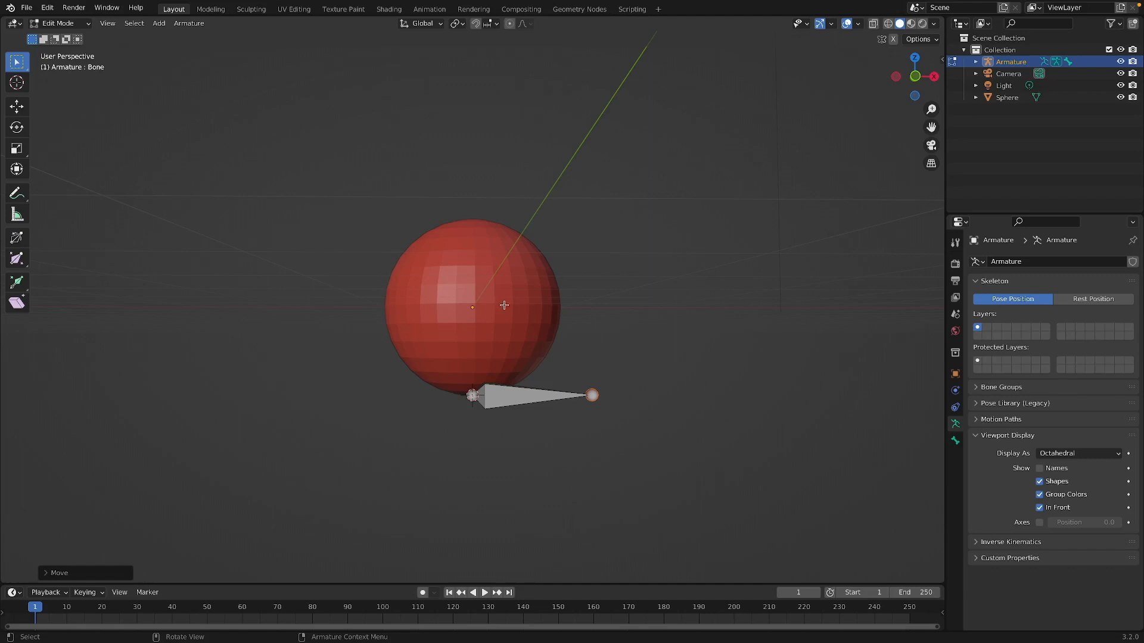
Step: Select the sphere in Object Mode and snap the 3D cursor to its center
{"action": "middle_click_drag", "start_coordinate": [478, 319], "coordinate": [482, 327]}
{"action": "key", "text": "Tab"}
{"action": "left_click", "coordinate": [482, 327]}
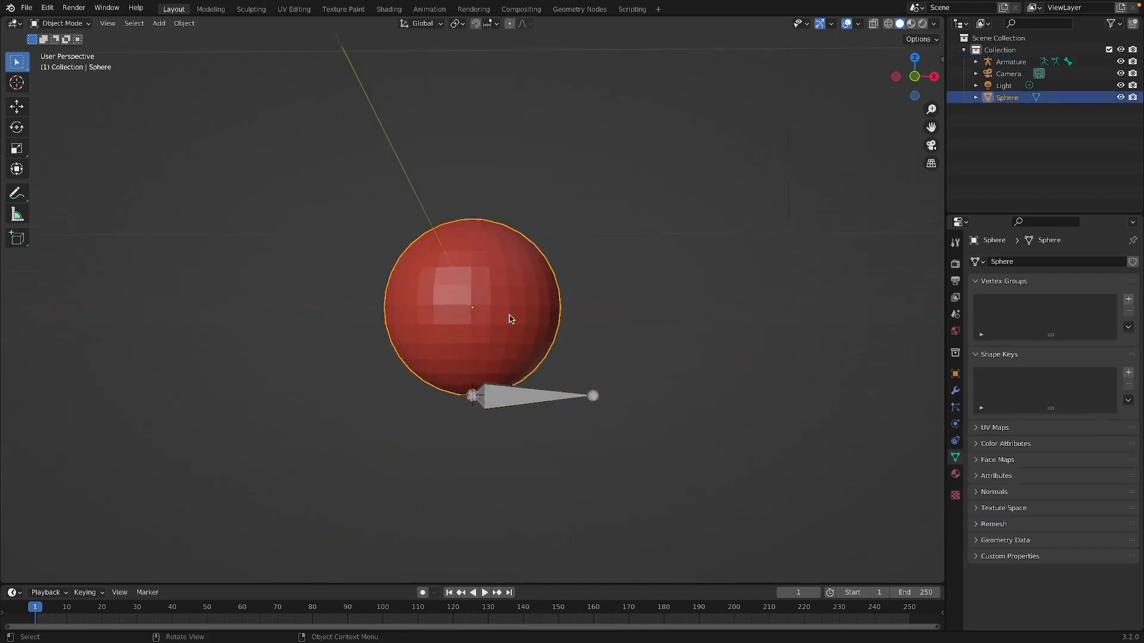
{"action": "key", "text": "shift+s"}
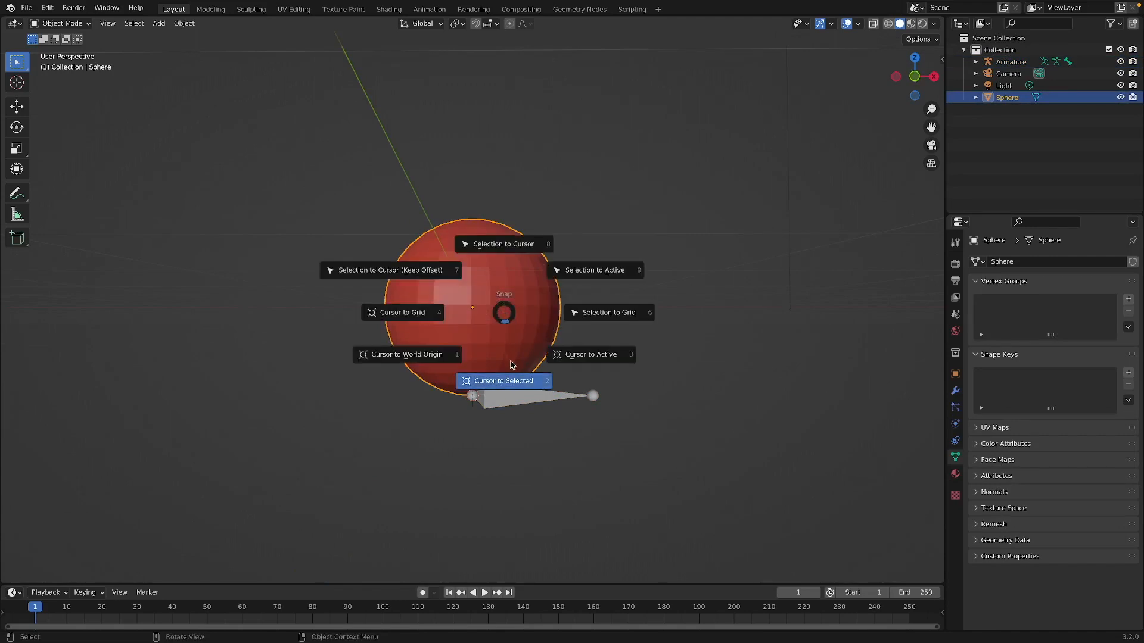
{"action": "left_click", "coordinate": [511, 365]}
Step: Edit the armature and add a second bone at the 3D cursor in the sphere's center
{"action": "left_click", "coordinate": [519, 395]}
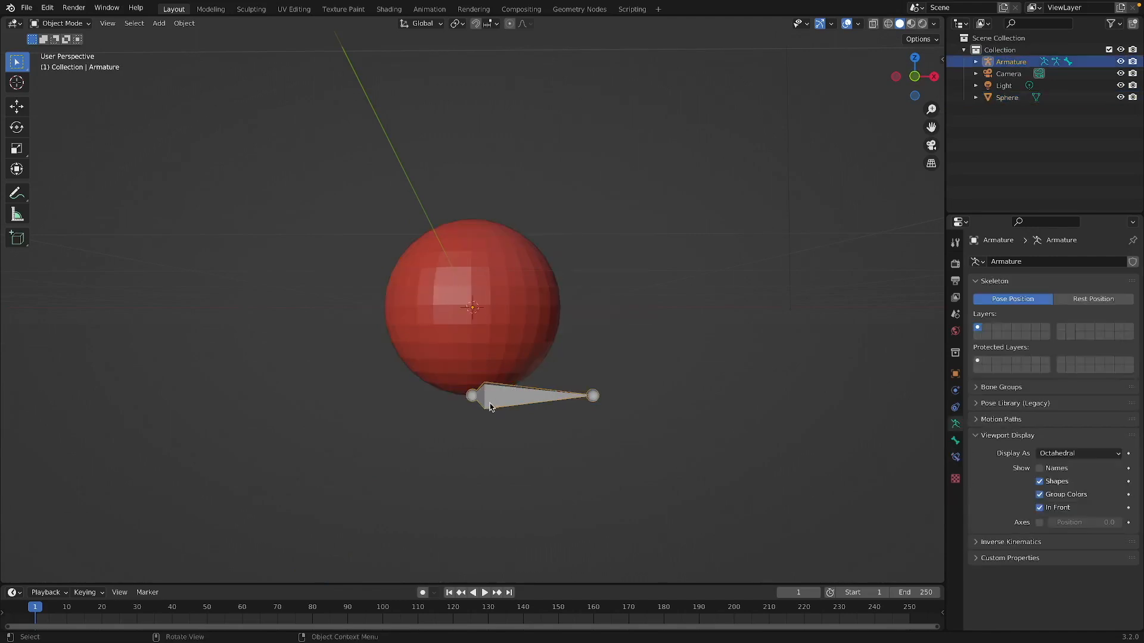
{"action": "key", "text": "Tab"}
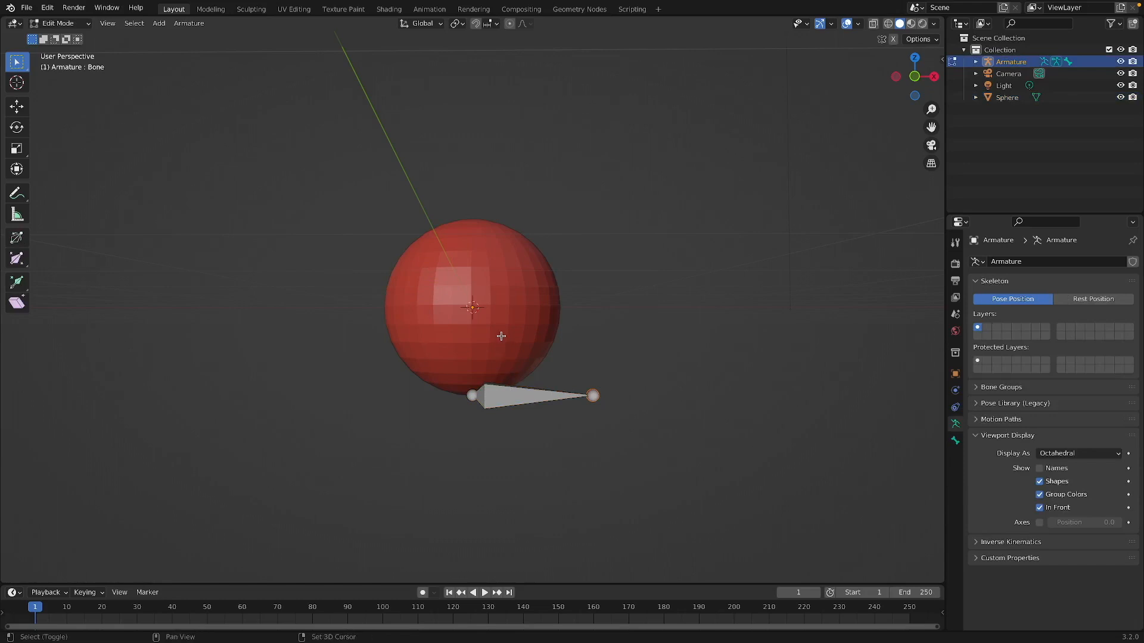
{"action": "key", "text": "shift+a"}
{"action": "middle_click_drag", "start_coordinate": [499, 336], "coordinate": [497, 332]}
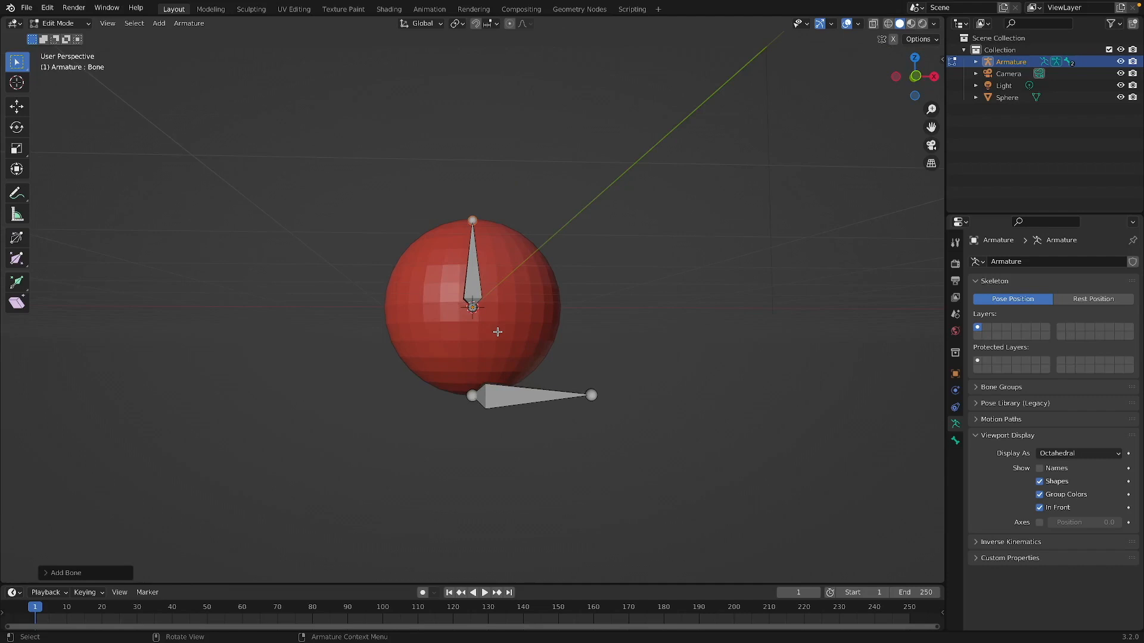
{"action": "middle_click_drag", "start_coordinate": [497, 332], "coordinate": [493, 325]}
{"action": "left_click", "coordinate": [59, 27]}
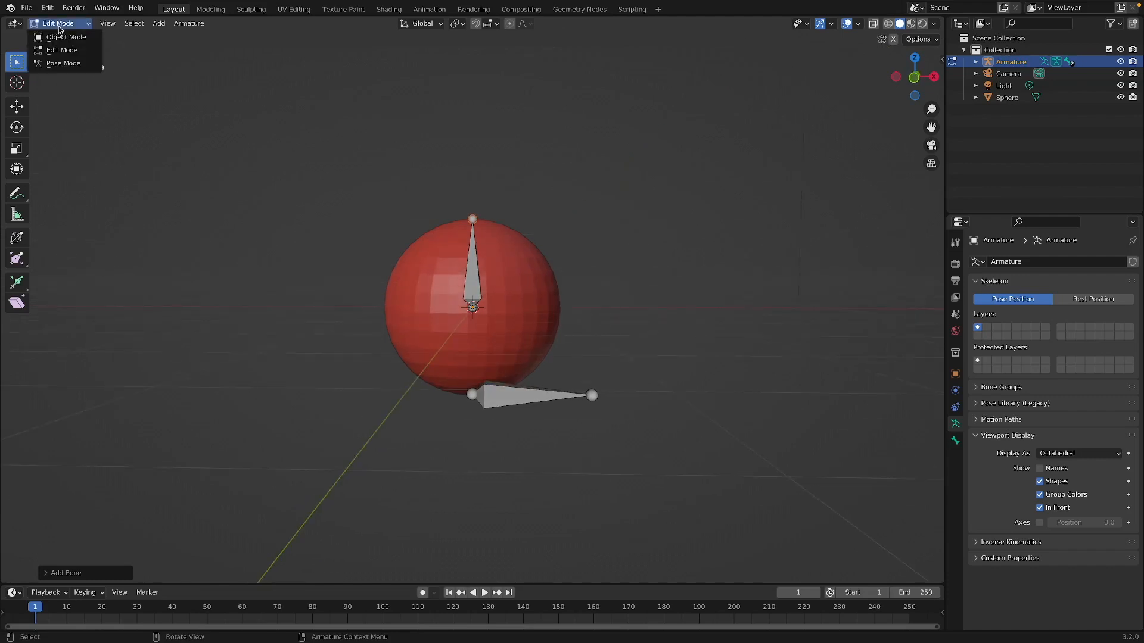
{"action": "middle_click_drag", "start_coordinate": [581, 292], "coordinate": [580, 292]}
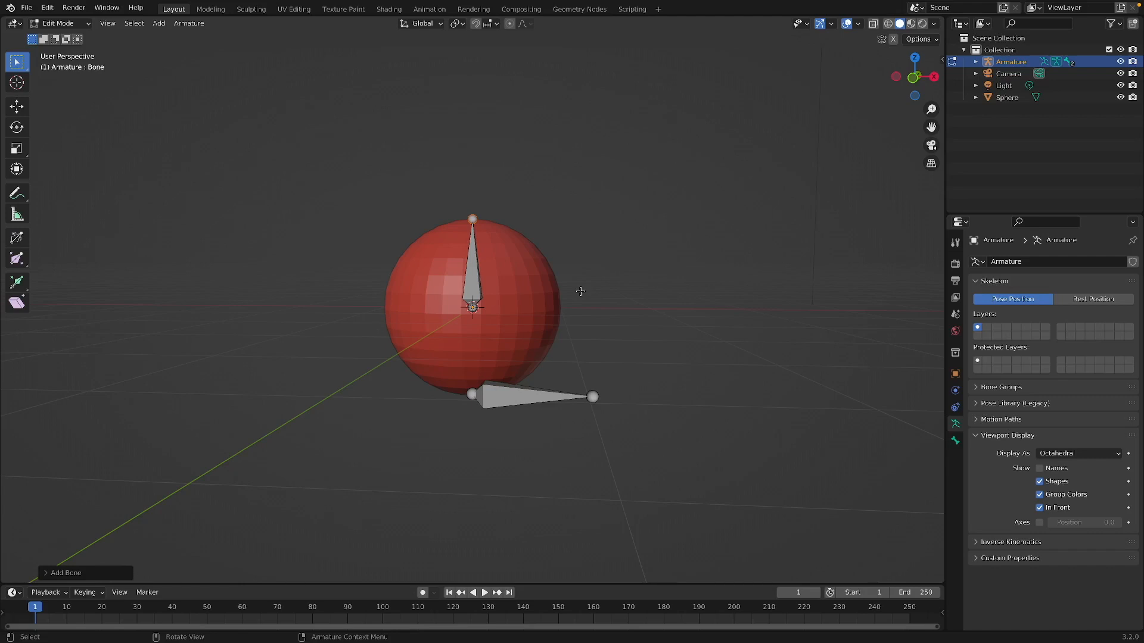
Step: Rotate the horizontal base bone 180° about the global Z axis so it points toward the sphere
{"action": "left_click", "coordinate": [515, 403]}
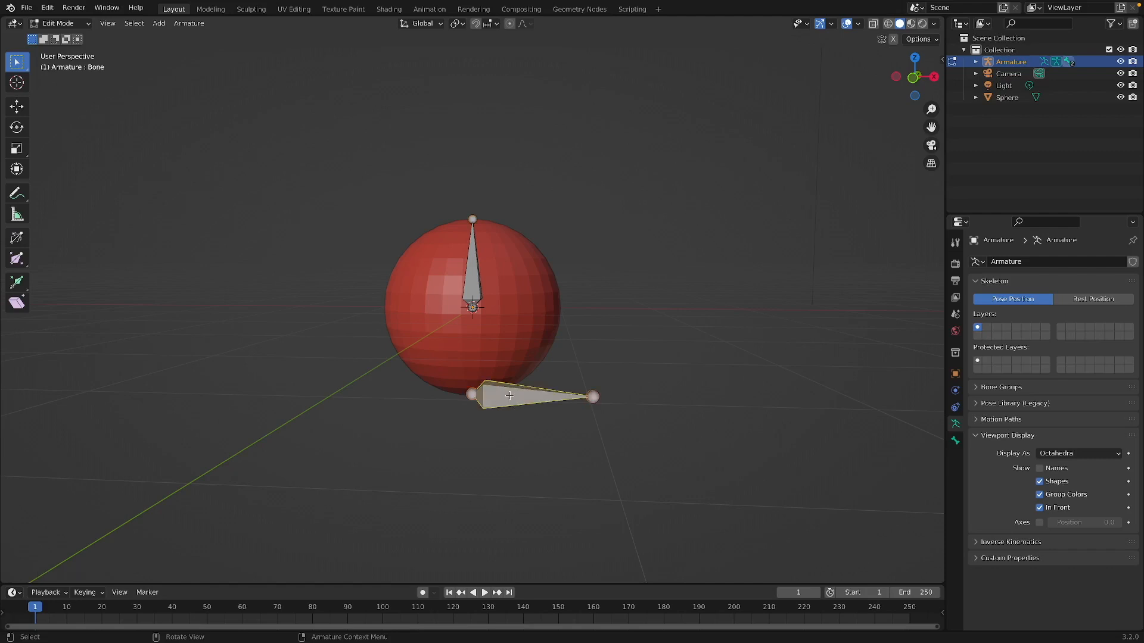
{"action": "type", "text": "rz18"}
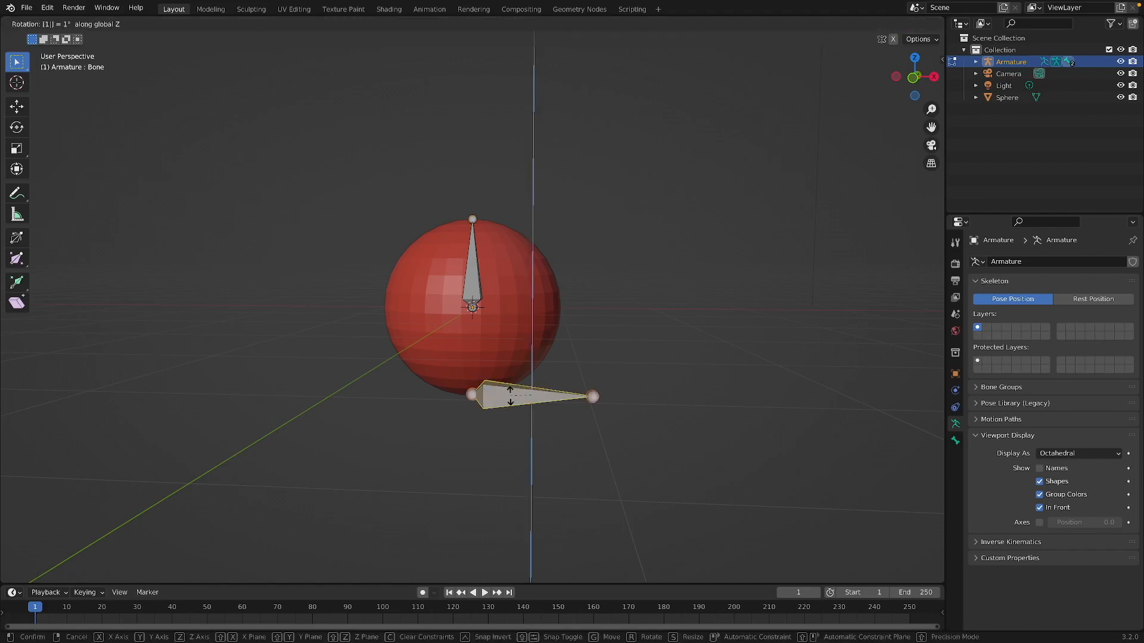
{"action": "type", "text": "0"}
{"action": "key", "text": "Return"}
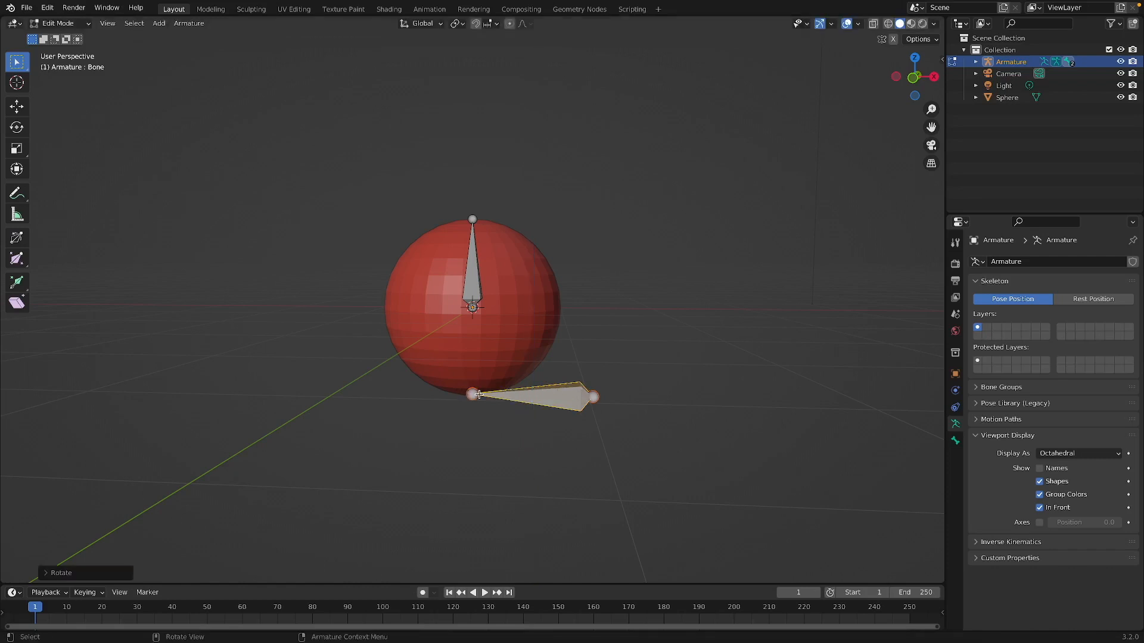
Step: Fill a new bone between the joint at the sphere's bottom and the joint at its center
{"action": "left_click", "coordinate": [478, 395]}
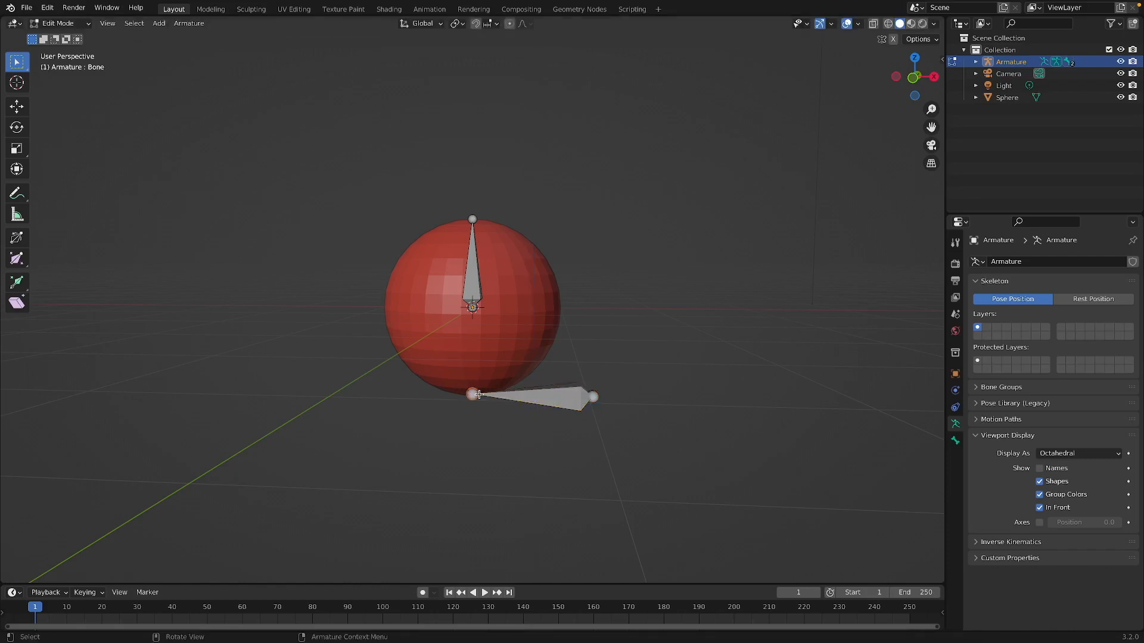
{"action": "left_click", "coordinate": [473, 308], "text": "shift"}
{"action": "key", "text": "f"}
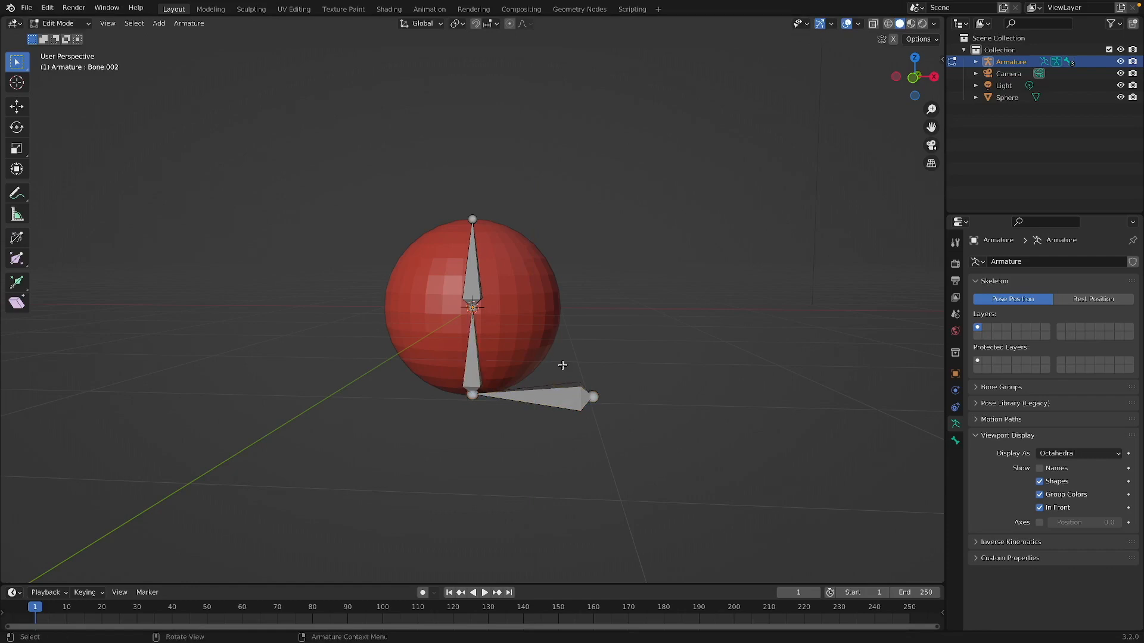
Step: Test how the new bone's end joints are connected by moving each one, and undo the moves
{"action": "left_click", "coordinate": [471, 396]}
{"action": "key", "text": "g"}
{"action": "right_click", "coordinate": [474, 429]}
{"action": "left_click", "coordinate": [478, 311]}
{"action": "left_click_drag", "start_coordinate": [472, 308], "coordinate": [448, 316]}
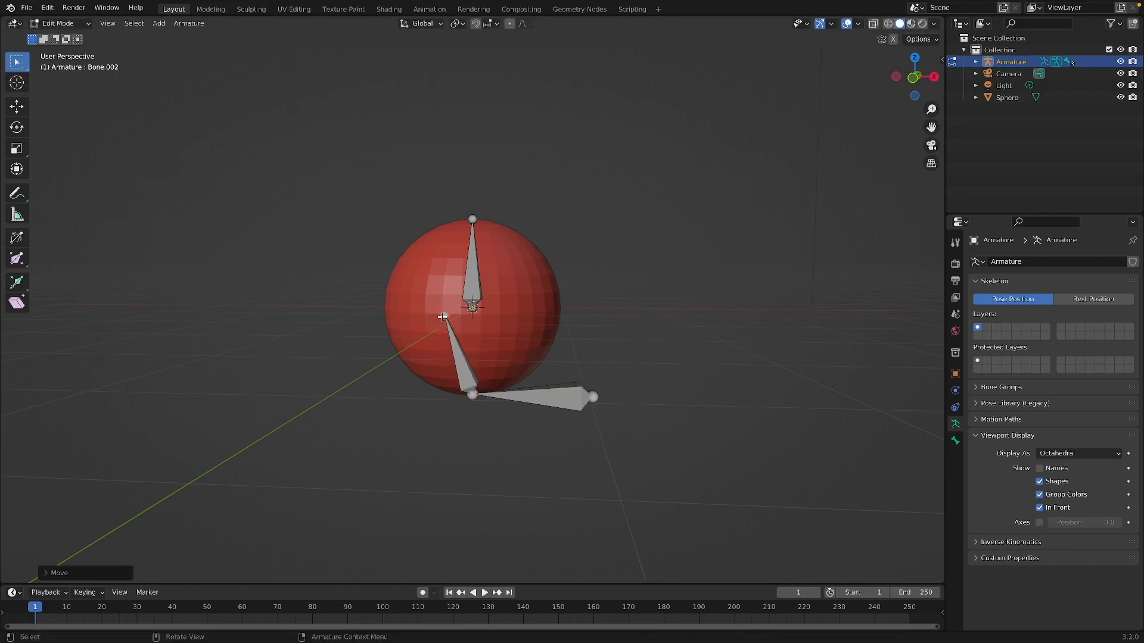
{"action": "key", "text": "ctrl+z"}
{"action": "key", "text": "g"}
{"action": "left_click", "coordinate": [460, 325]}
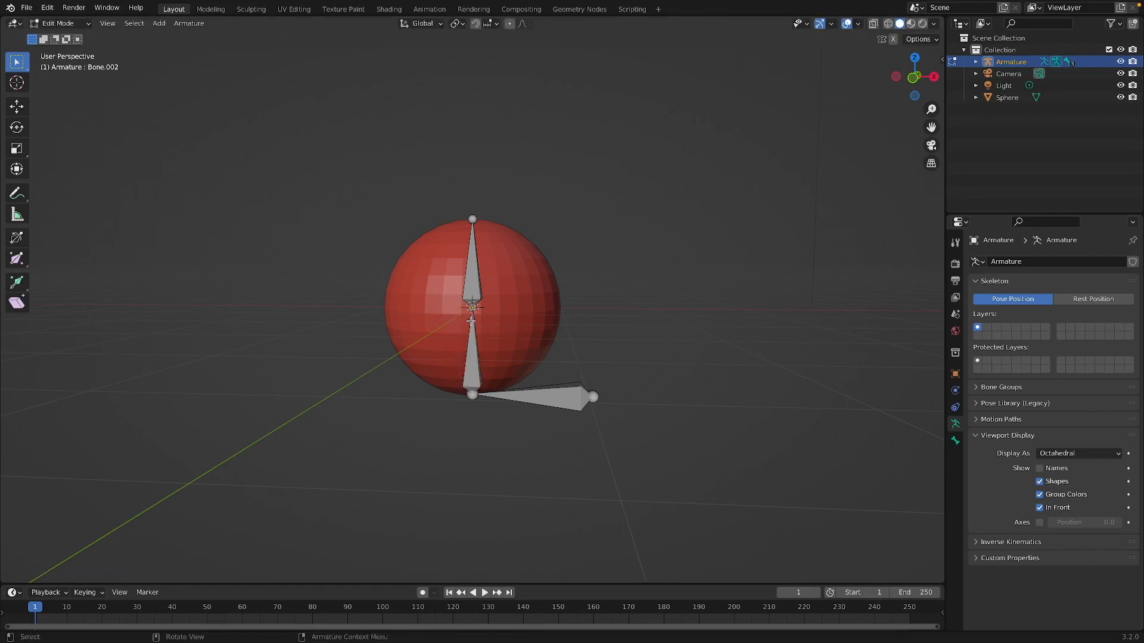
Step: Set Bone.002 as the parent of the upper vertical bone in its relations
{"action": "left_click", "coordinate": [955, 442]}
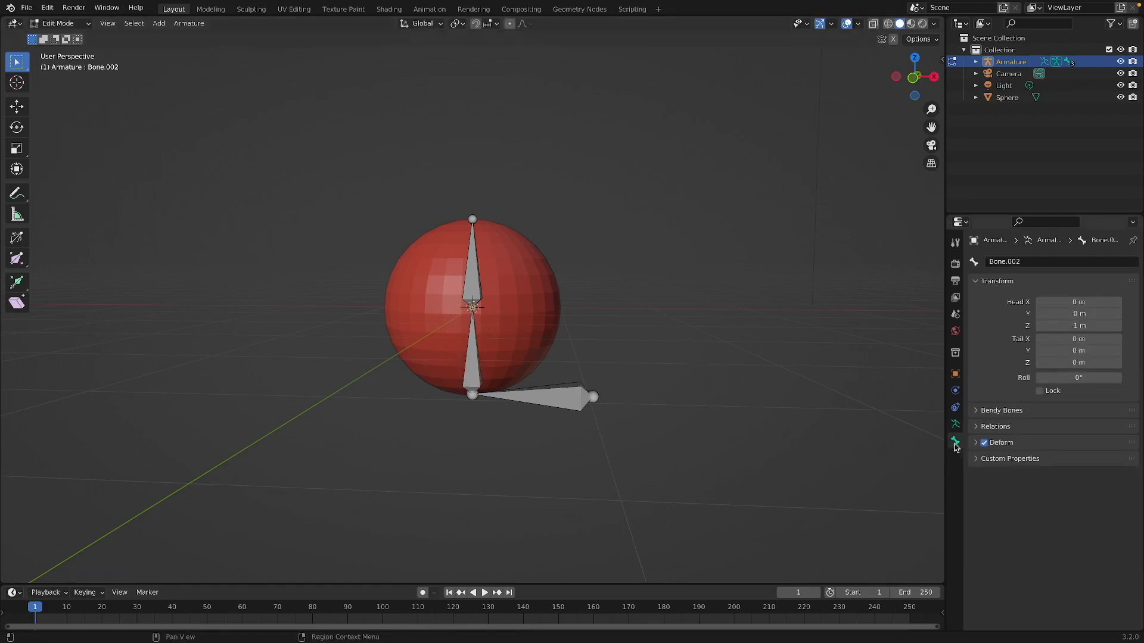
{"action": "left_click", "coordinate": [474, 275]}
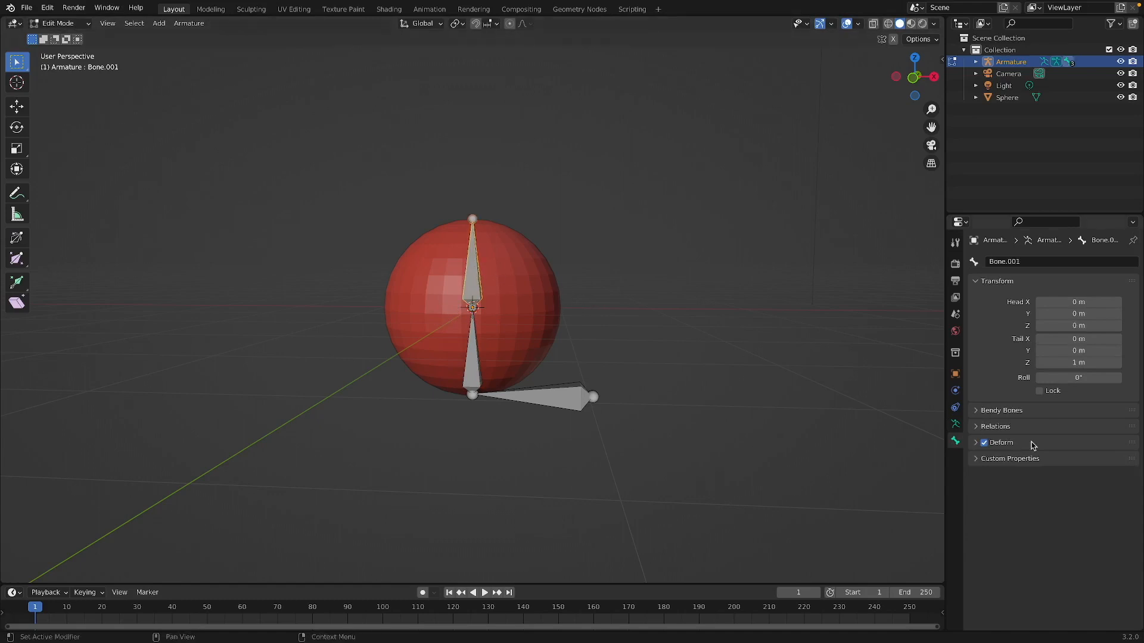
{"action": "left_click", "coordinate": [995, 426]}
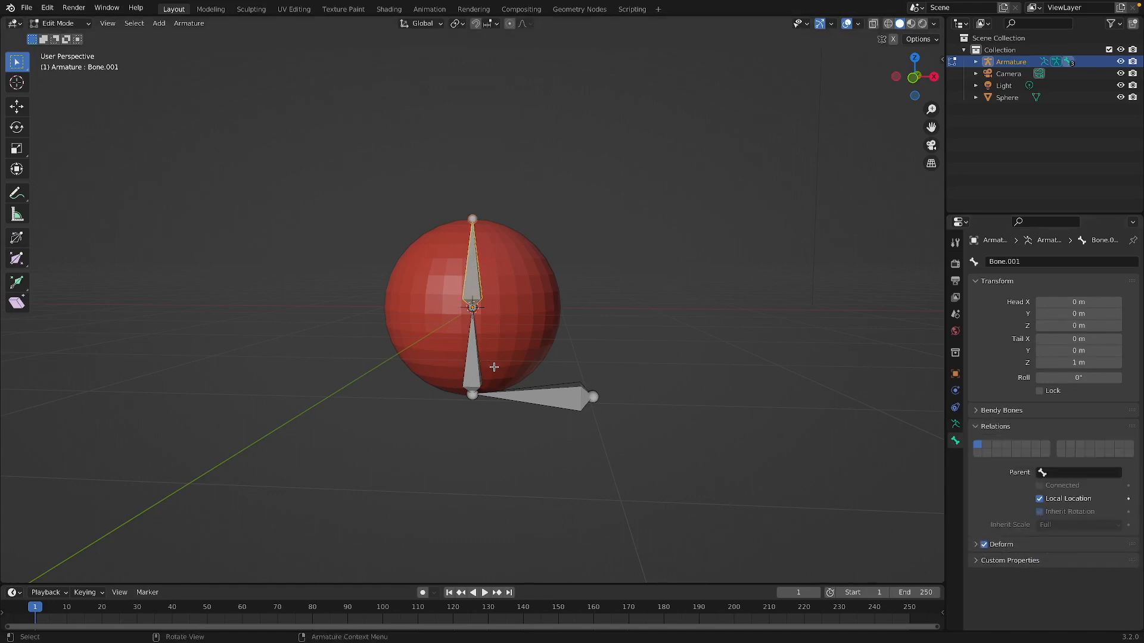
{"action": "left_click", "coordinate": [474, 360]}
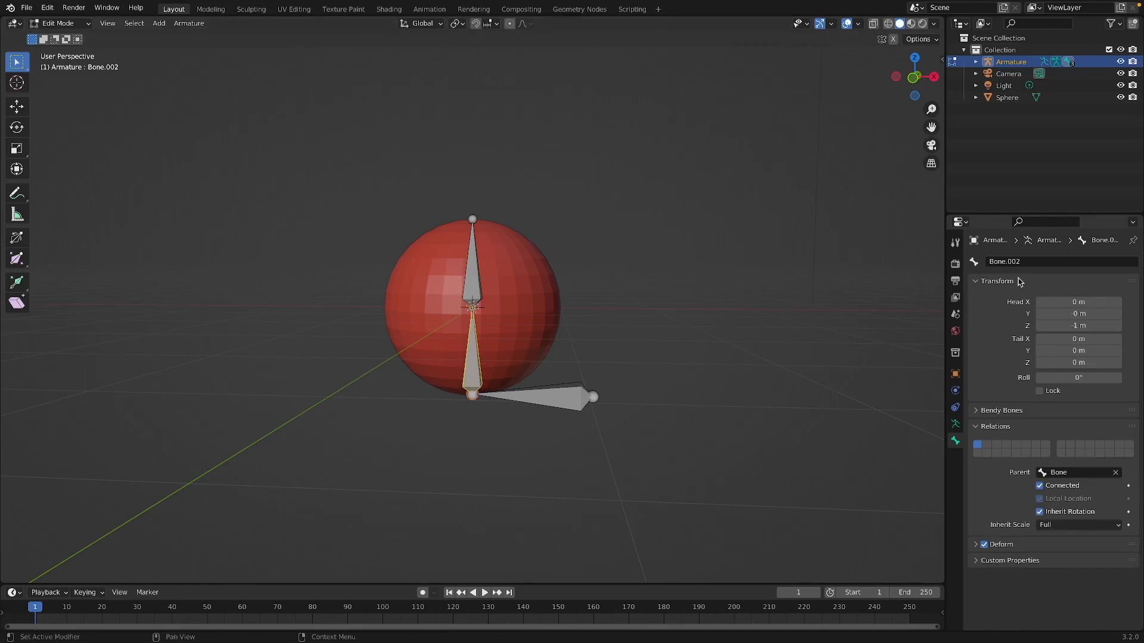
{"action": "left_click", "coordinate": [453, 273]}
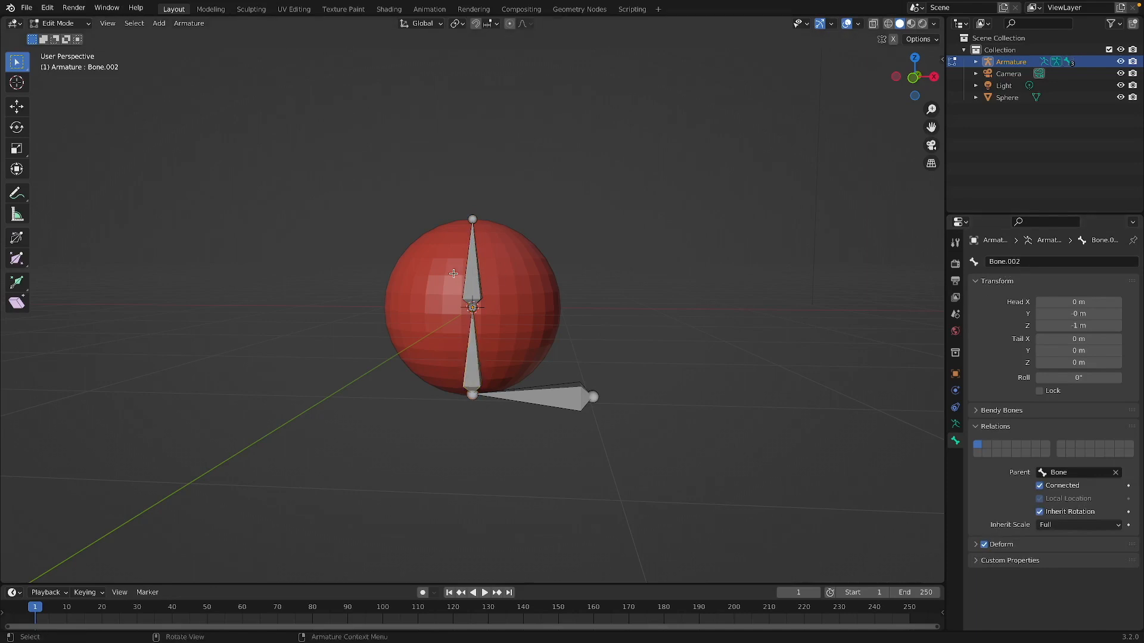
{"action": "left_click", "coordinate": [477, 273]}
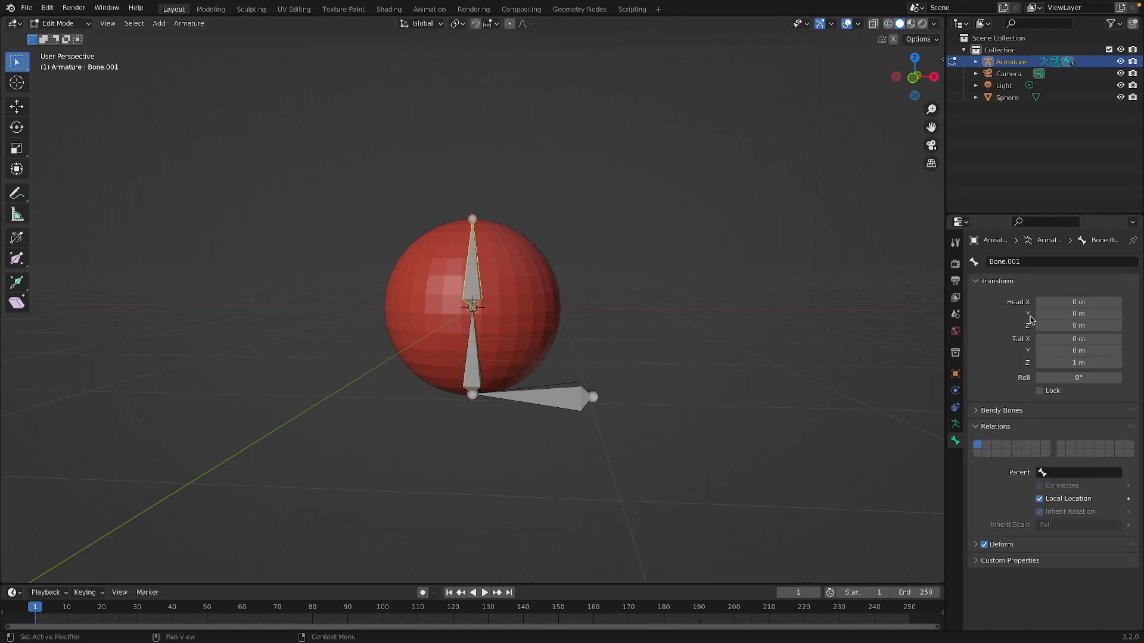
{"action": "left_click", "coordinate": [1076, 474]}
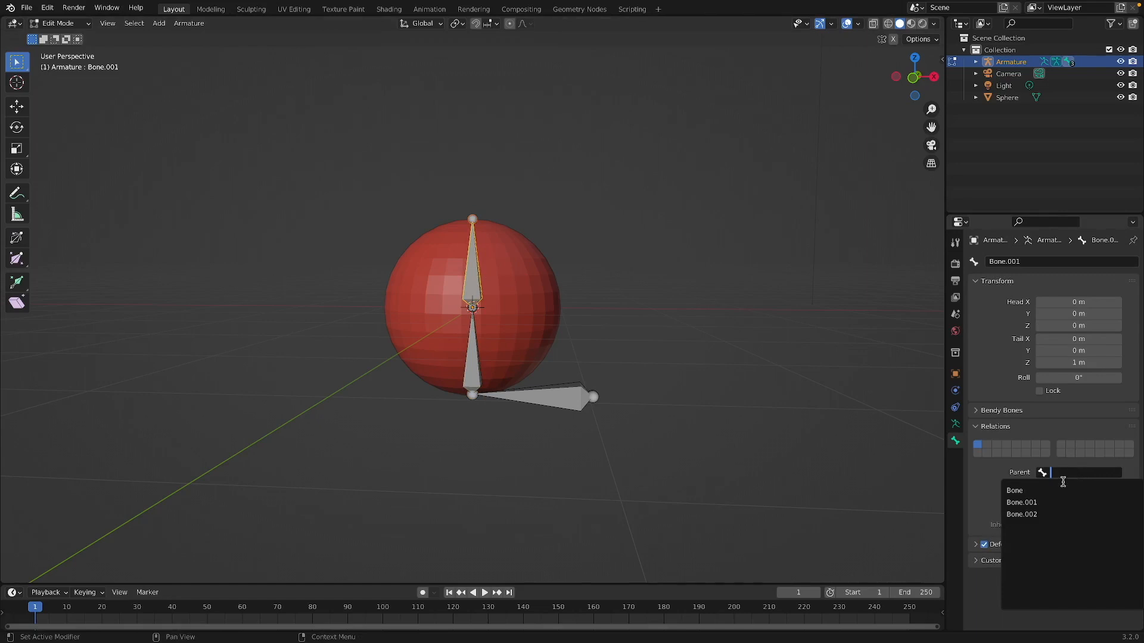
{"action": "left_click", "coordinate": [1049, 514]}
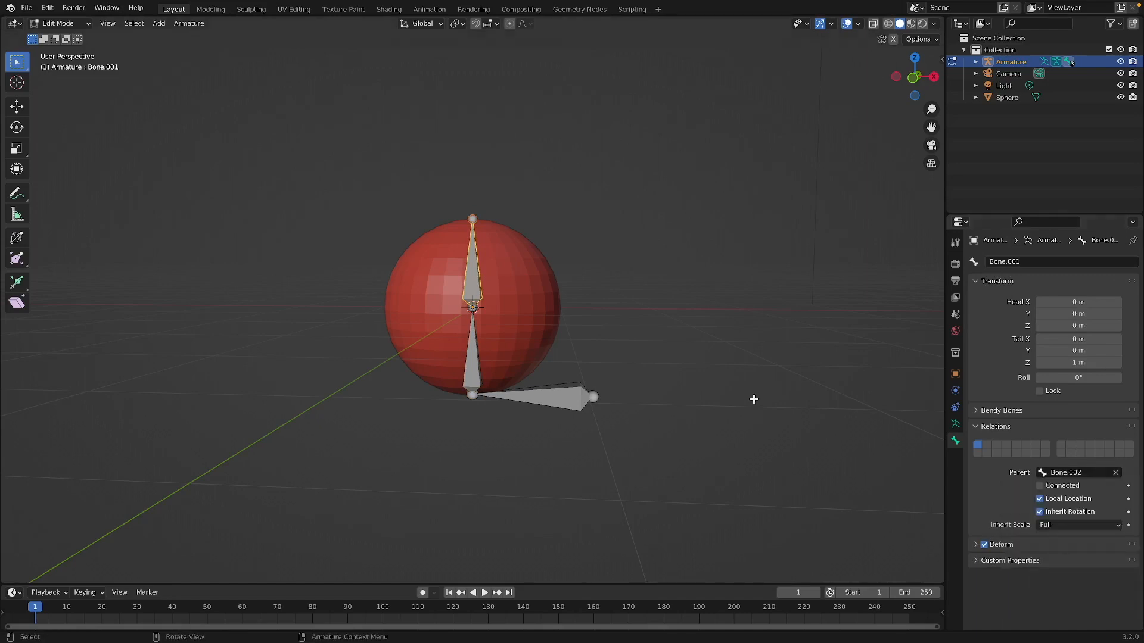
Step: Make the upper bone connected to its parent and check the relations of the bones below it
{"action": "left_click", "coordinate": [462, 306]}
{"action": "left_click", "coordinate": [478, 266]}
{"action": "left_click", "coordinate": [1039, 486]}
{"action": "left_click", "coordinate": [476, 353]}
{"action": "left_click", "coordinate": [464, 282]}
{"action": "left_click", "coordinate": [474, 355]}
{"action": "left_click", "coordinate": [581, 385]}
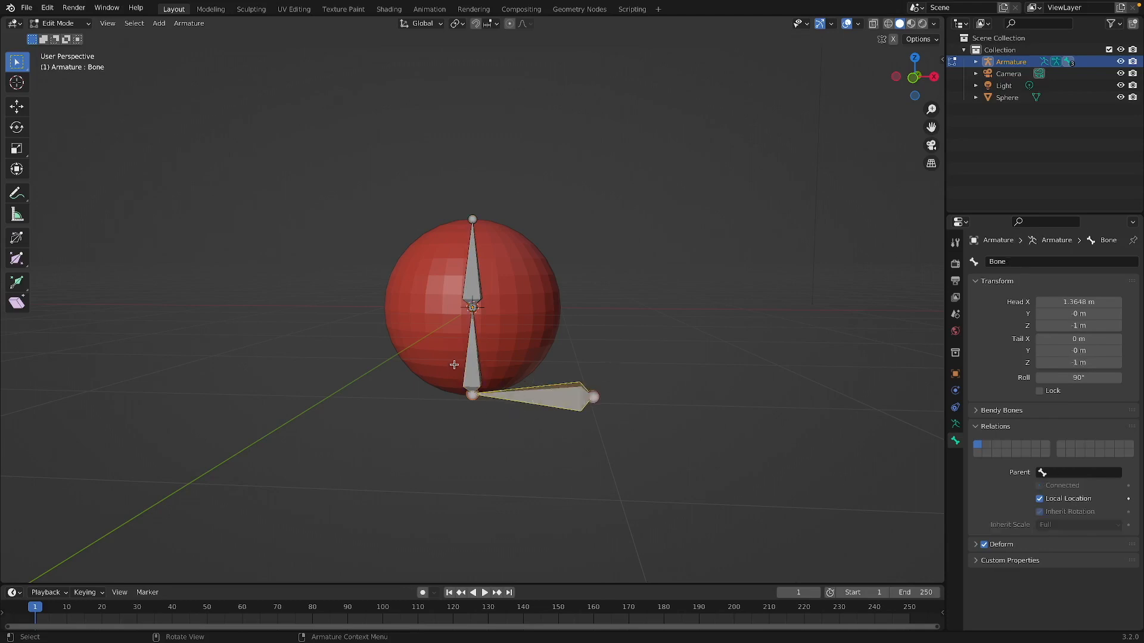
{"action": "left_click", "coordinate": [468, 334]}
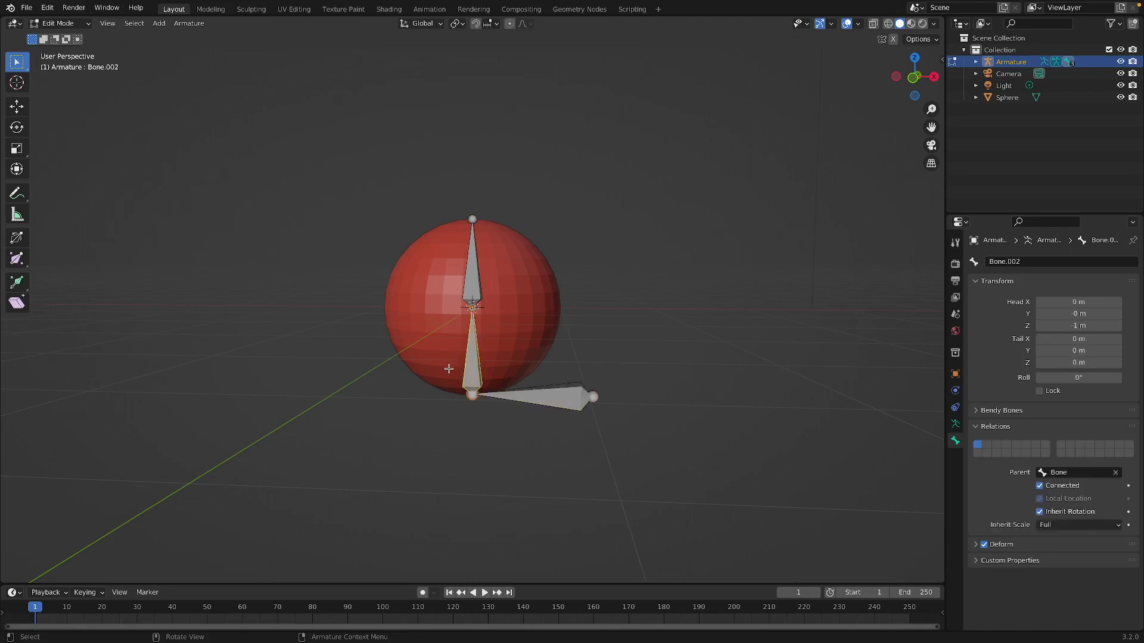
Step: Rename the upper vertical bone as rot
{"action": "left_click", "coordinate": [465, 269]}
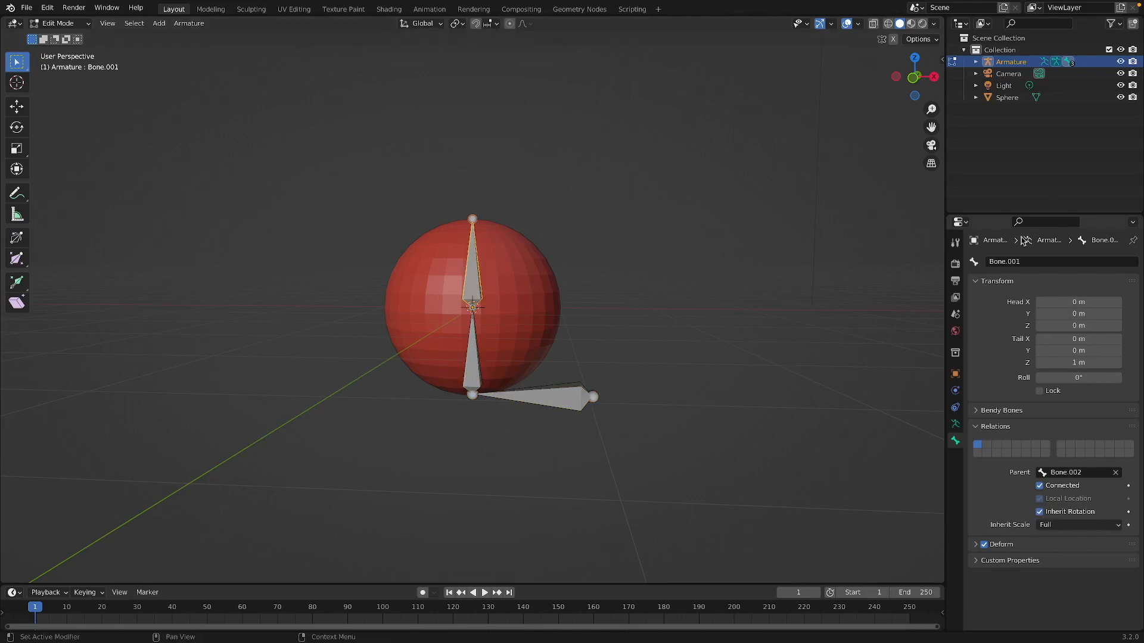
{"action": "left_click", "coordinate": [1030, 261]}
{"action": "type", "text": "rot"}
{"action": "key", "text": "Return"}
Step: Rename the lower vertical bone as squash
{"action": "left_click", "coordinate": [470, 352]}
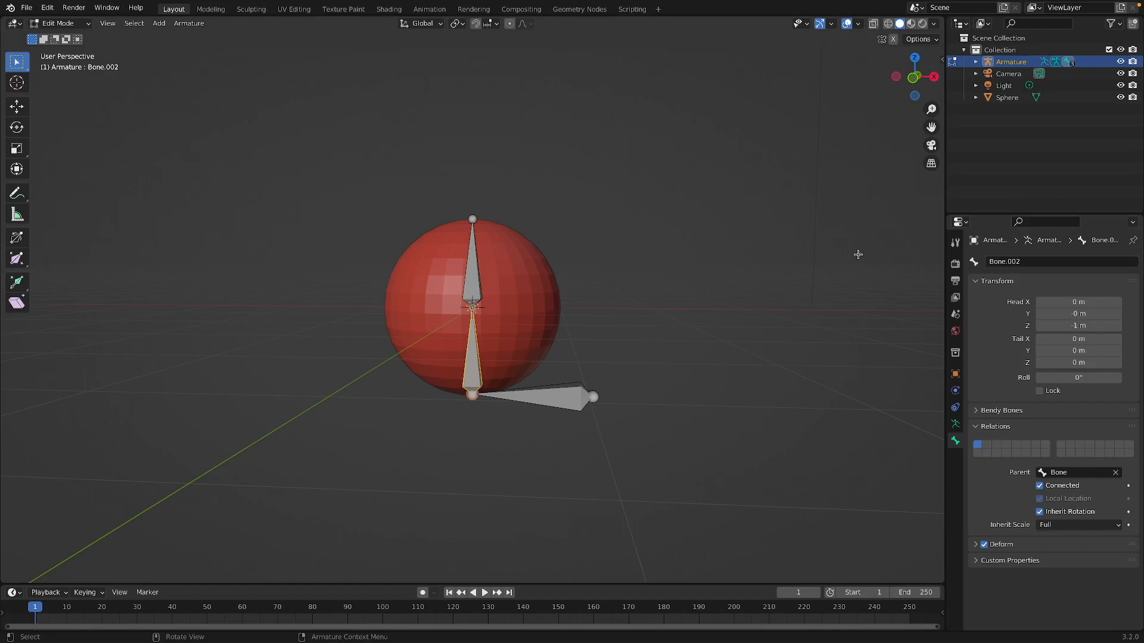
{"action": "left_click", "coordinate": [1002, 265]}
{"action": "type", "text": "squash"}
{"action": "key", "text": "Return"}
Step: Rename the horizontal base bone as loc
{"action": "left_click", "coordinate": [524, 404]}
{"action": "left_click", "coordinate": [524, 404]}
{"action": "double_click", "coordinate": [1028, 260]}
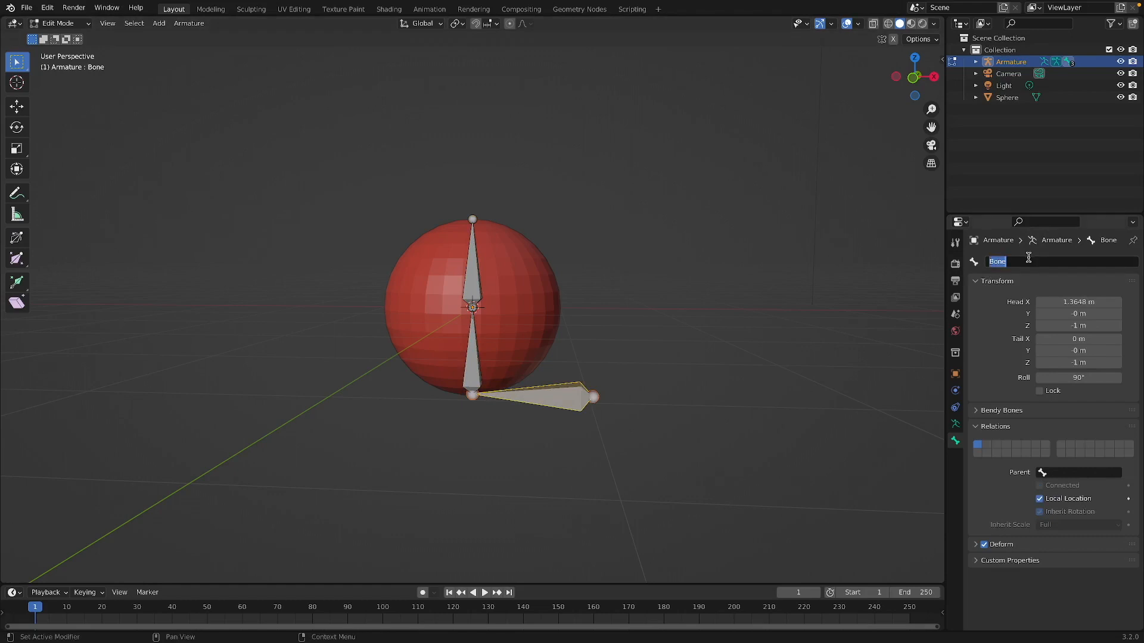
{"action": "type", "text": "loc"}
{"action": "key", "text": "Return"}
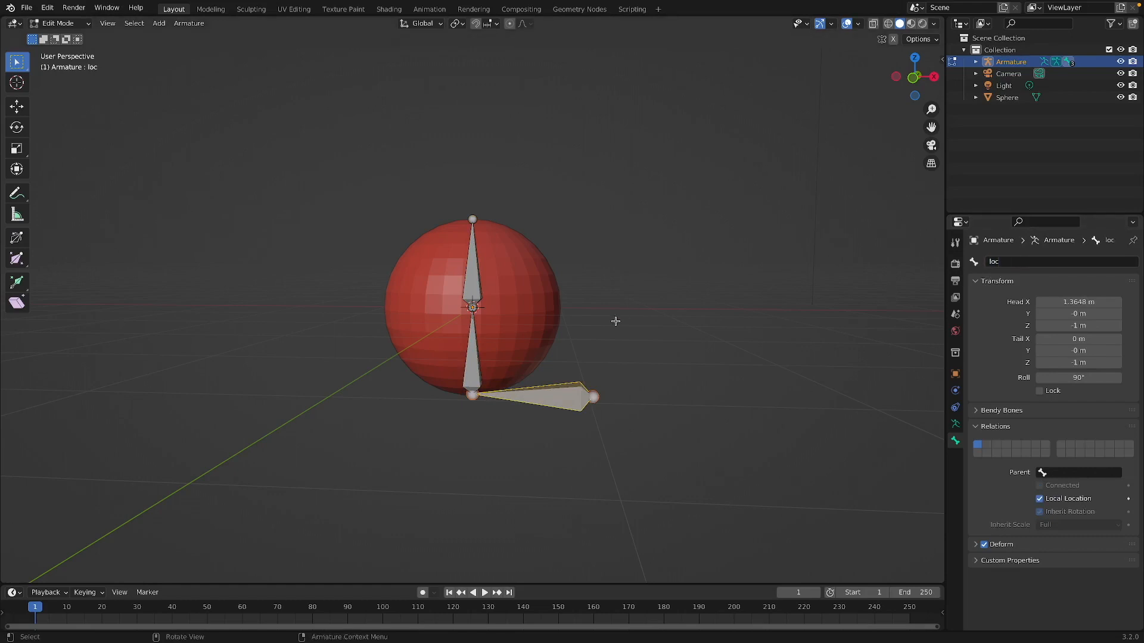
Step: Switch the armature to Pose Mode and select each bone in turn, ending with the rot bone
{"action": "left_click", "coordinate": [455, 369]}
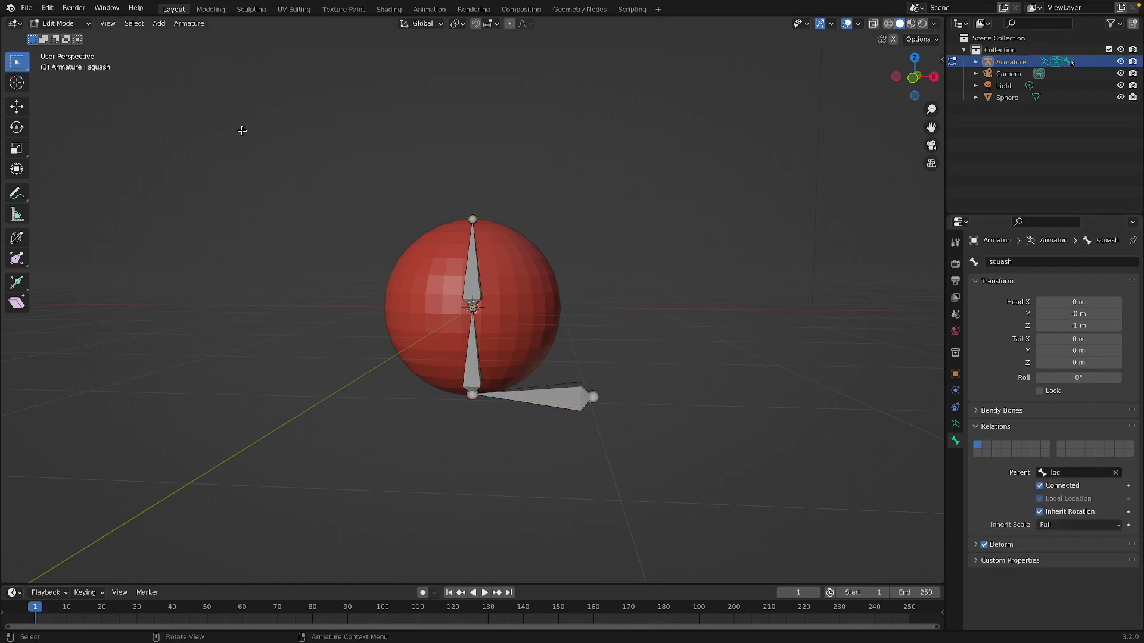
{"action": "left_click", "coordinate": [66, 22]}
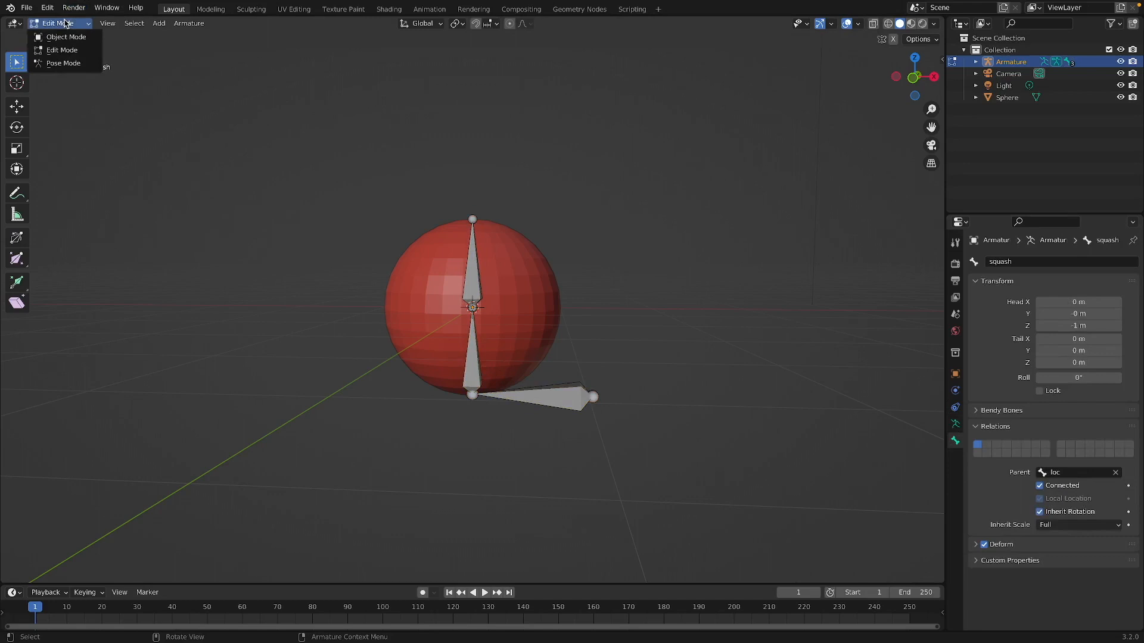
{"action": "left_click", "coordinate": [82, 63]}
{"action": "left_click", "coordinate": [481, 272]}
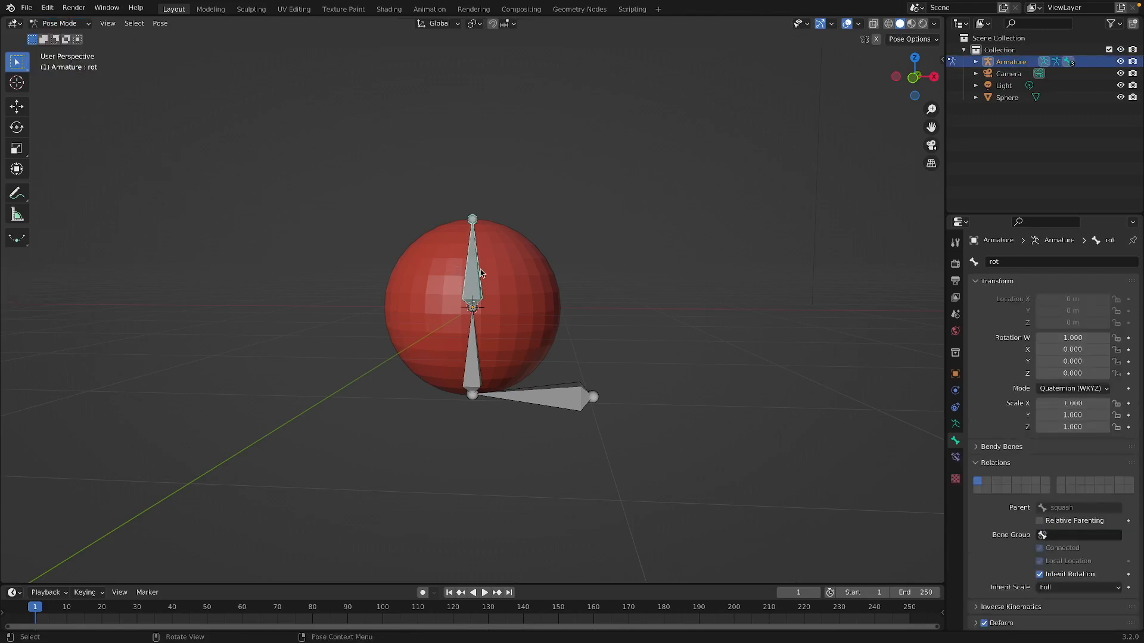
{"action": "left_click", "coordinate": [474, 356]}
{"action": "left_click", "coordinate": [524, 402]}
{"action": "left_click", "coordinate": [484, 378]}
{"action": "left_click", "coordinate": [479, 267]}
Step: Try free rotations of the rot bone and the squash bone in turn, cancelling each one
{"action": "key", "text": "r"}
{"action": "key", "text": "r"}
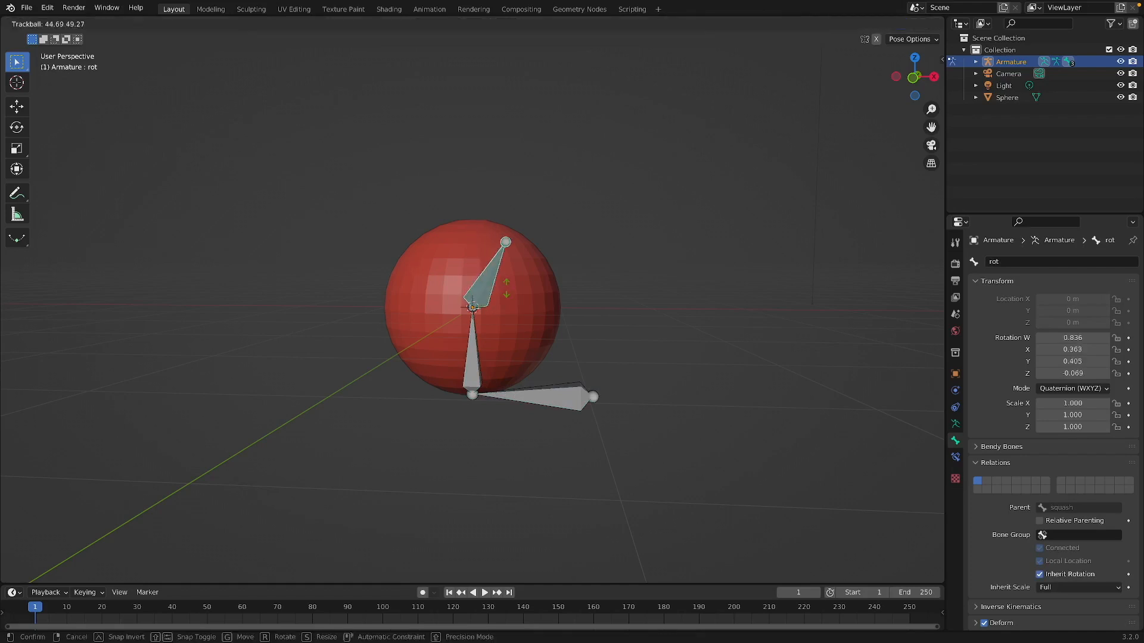
{"action": "key", "text": "r"}
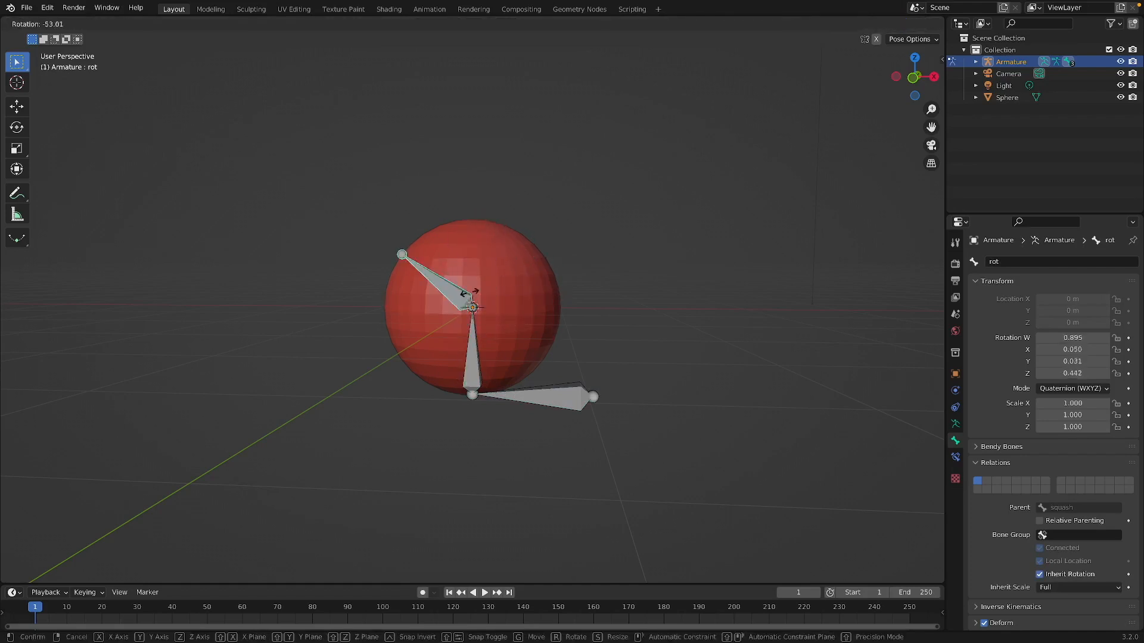
{"action": "key", "text": "Escape"}
{"action": "left_click", "coordinate": [473, 339]}
{"action": "key", "text": "r"}
{"action": "key", "text": "r"}
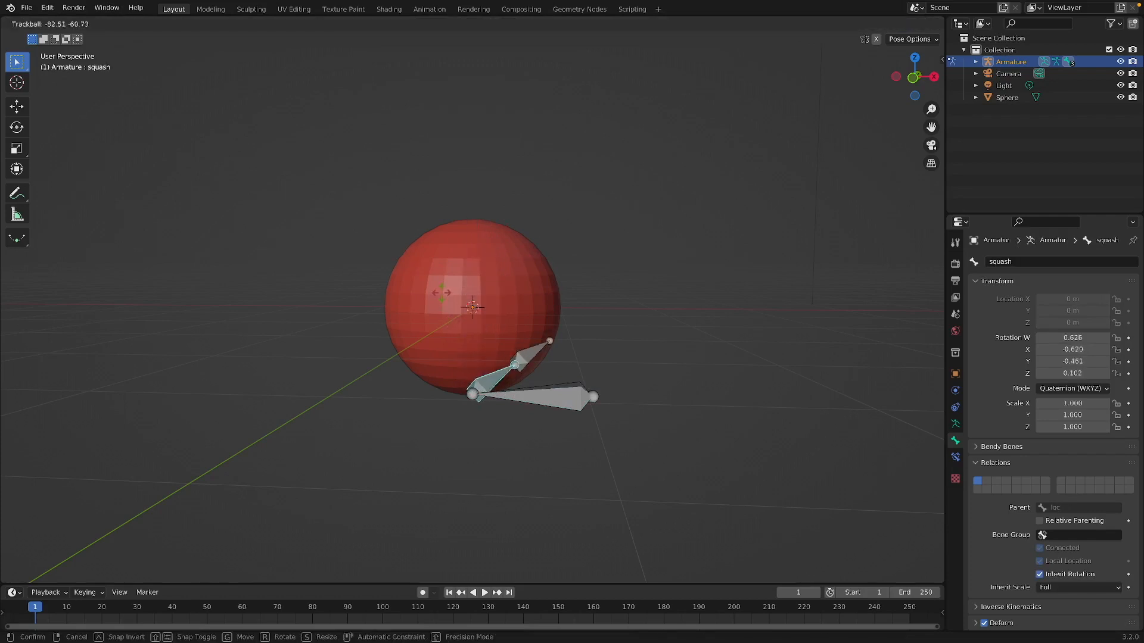
{"action": "key", "text": "Escape"}
Step: Try moving the loc bone with its children, and clear the location of all bones
{"action": "left_click", "coordinate": [522, 401]}
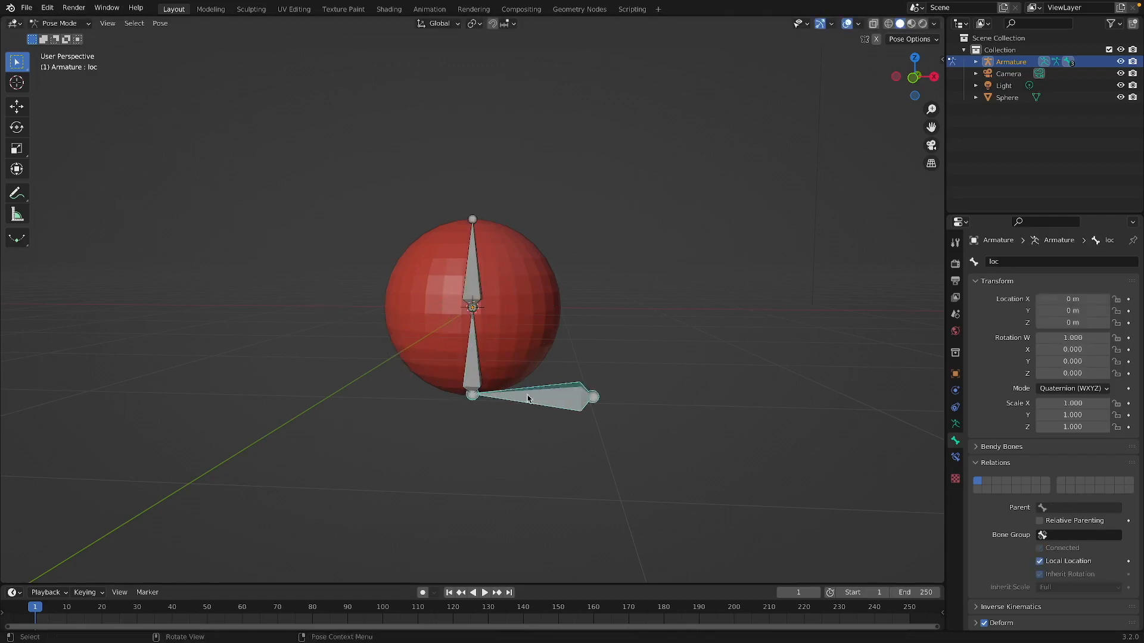
{"action": "key", "text": "g"}
{"action": "left_click", "coordinate": [509, 394]}
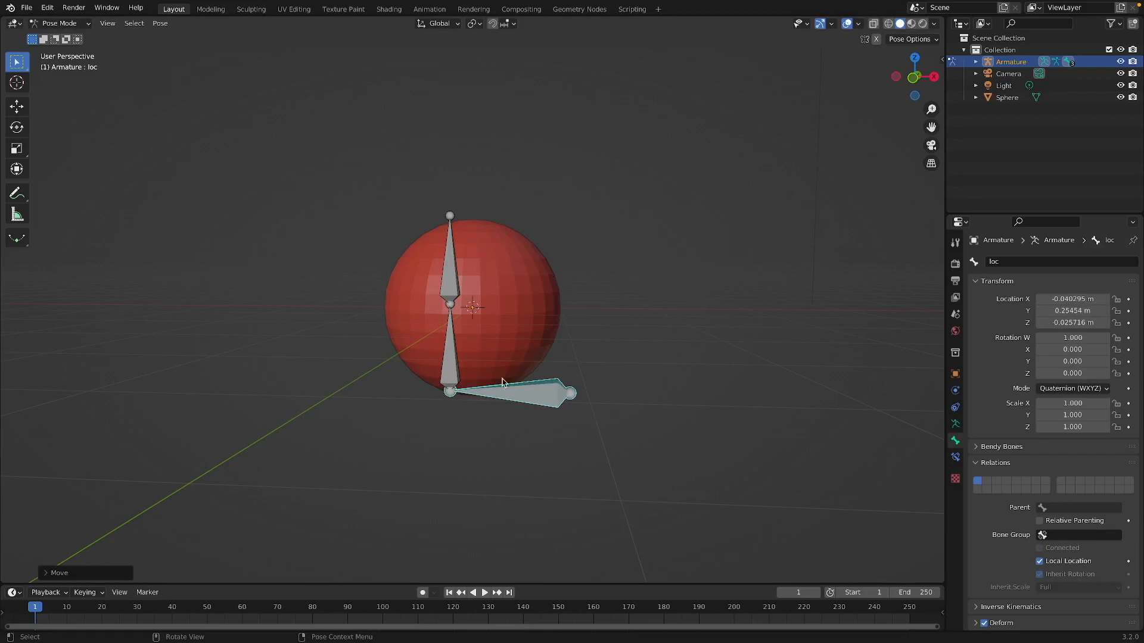
{"action": "key", "text": "a"}
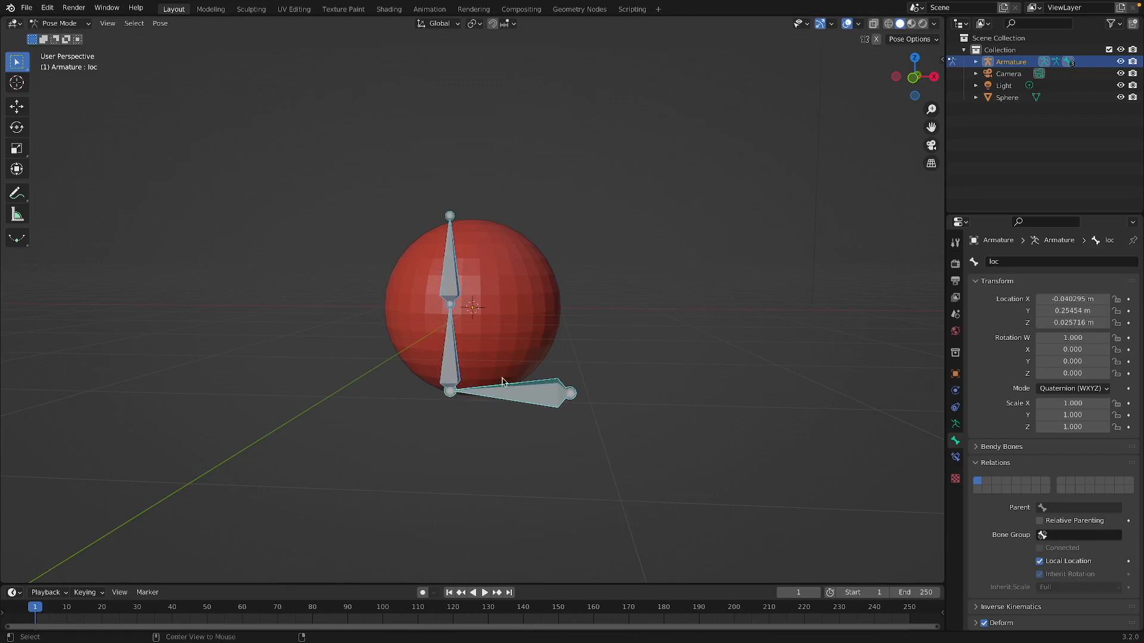
{"action": "key", "text": "alt+g"}
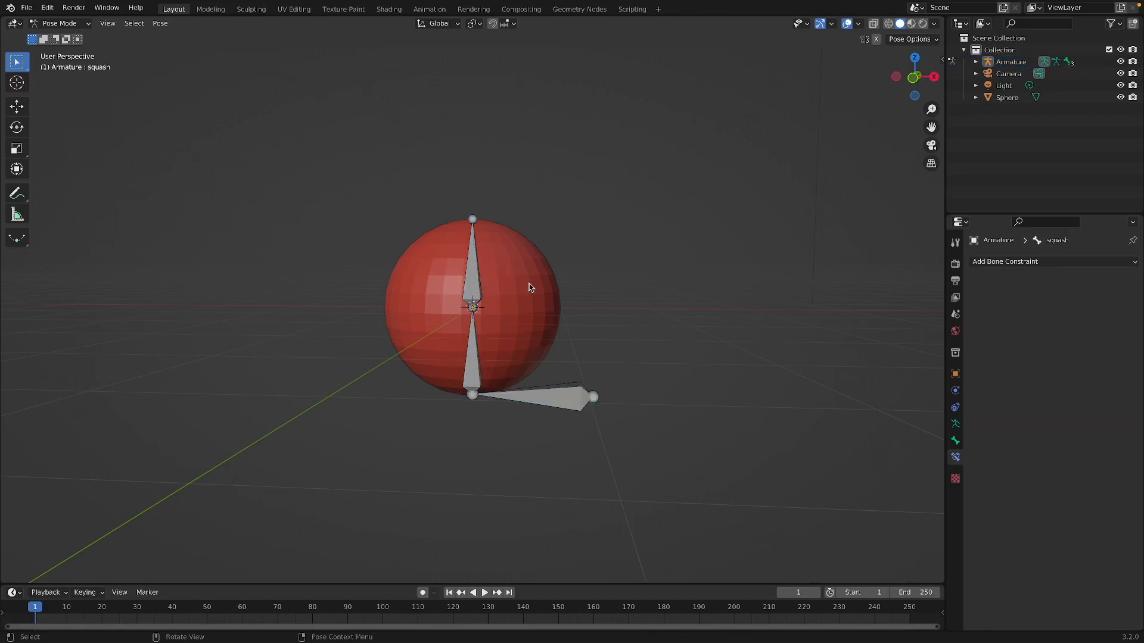
Step: Return the armature to Object Mode and select the sphere
{"action": "left_click", "coordinate": [472, 263]}
{"action": "key", "text": "Tab"}
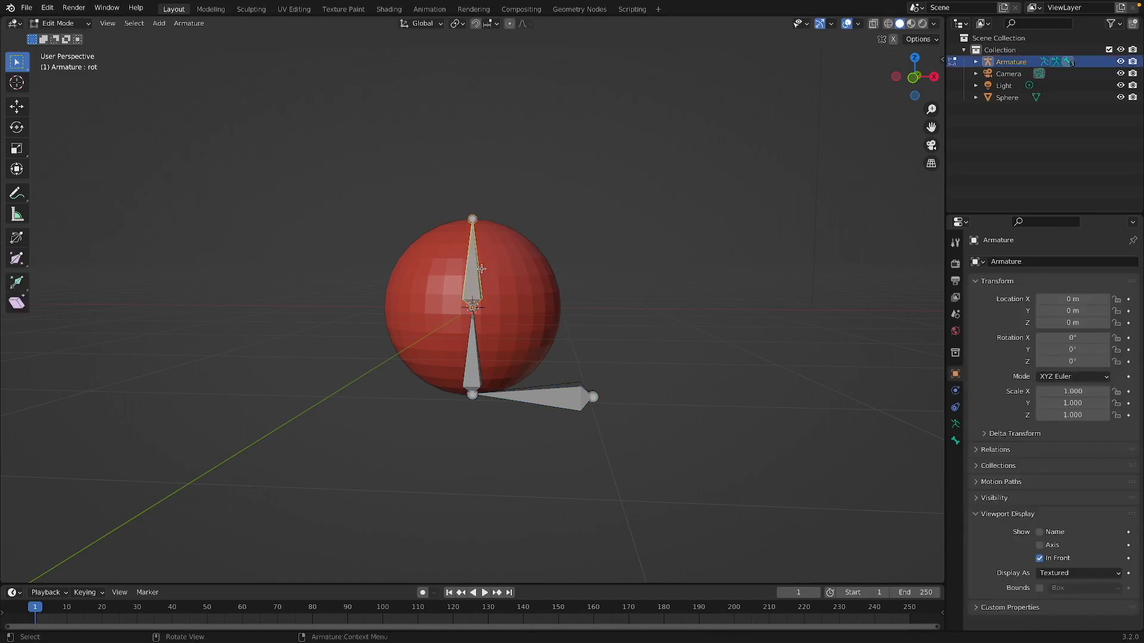
{"action": "key", "text": "Tab"}
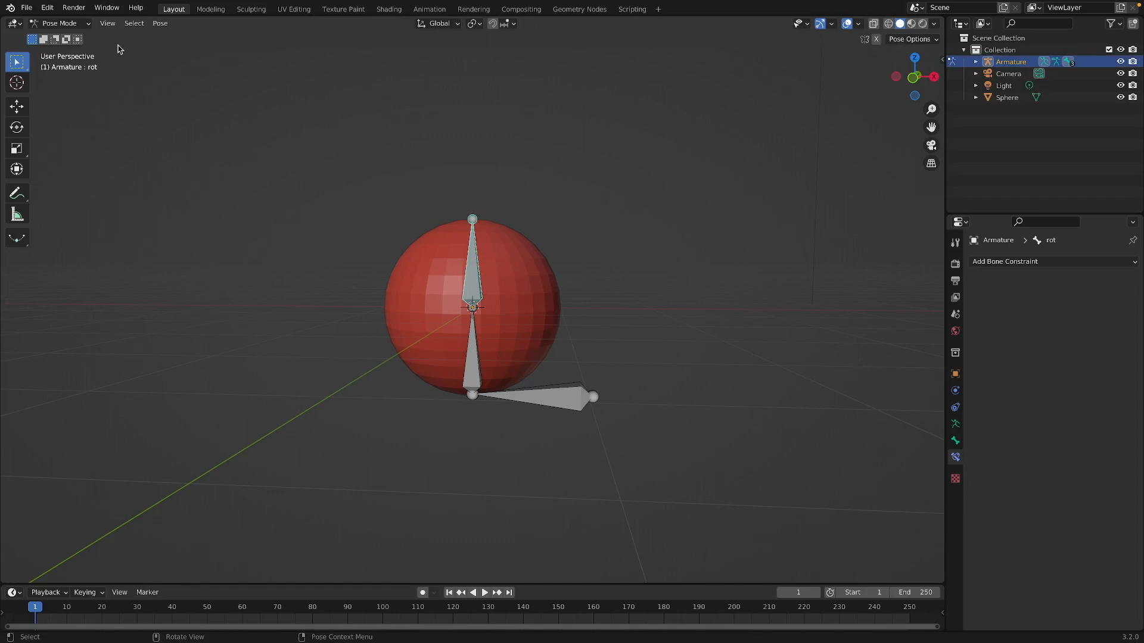
{"action": "left_click", "coordinate": [60, 23]}
{"action": "left_click", "coordinate": [57, 34]}
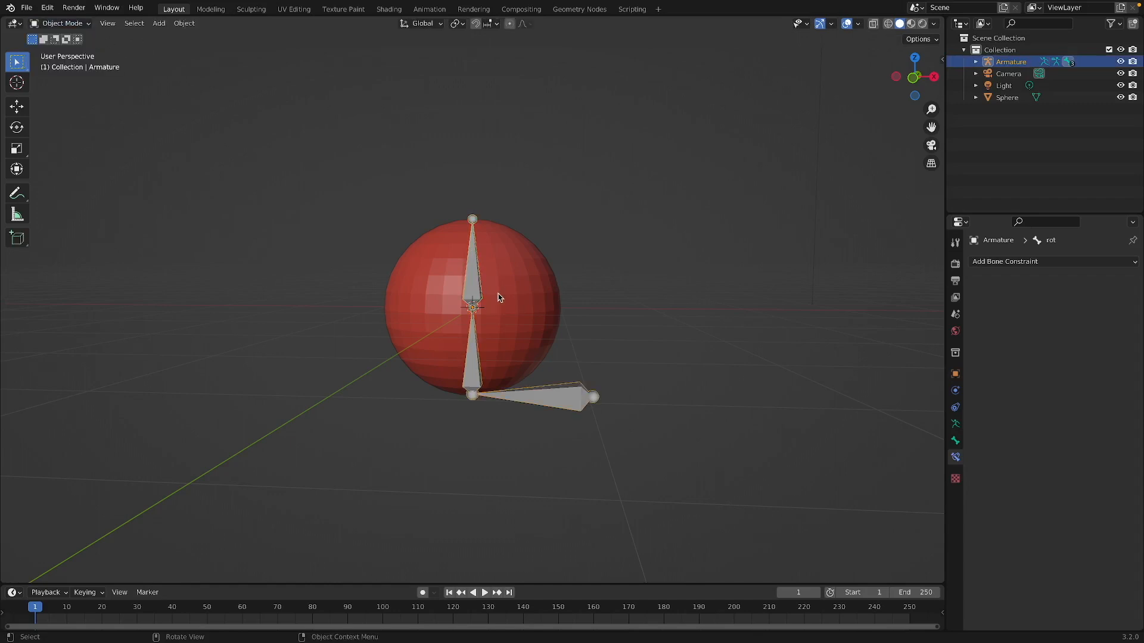
{"action": "left_click", "coordinate": [534, 287]}
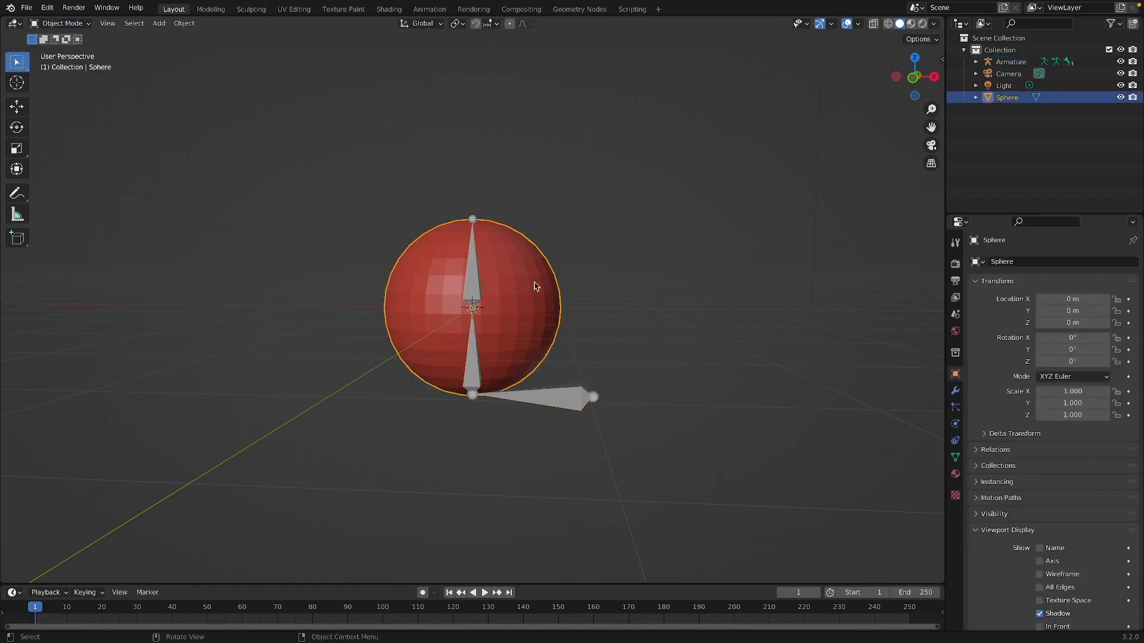
{"action": "left_click", "coordinate": [475, 272], "text": "shift"}
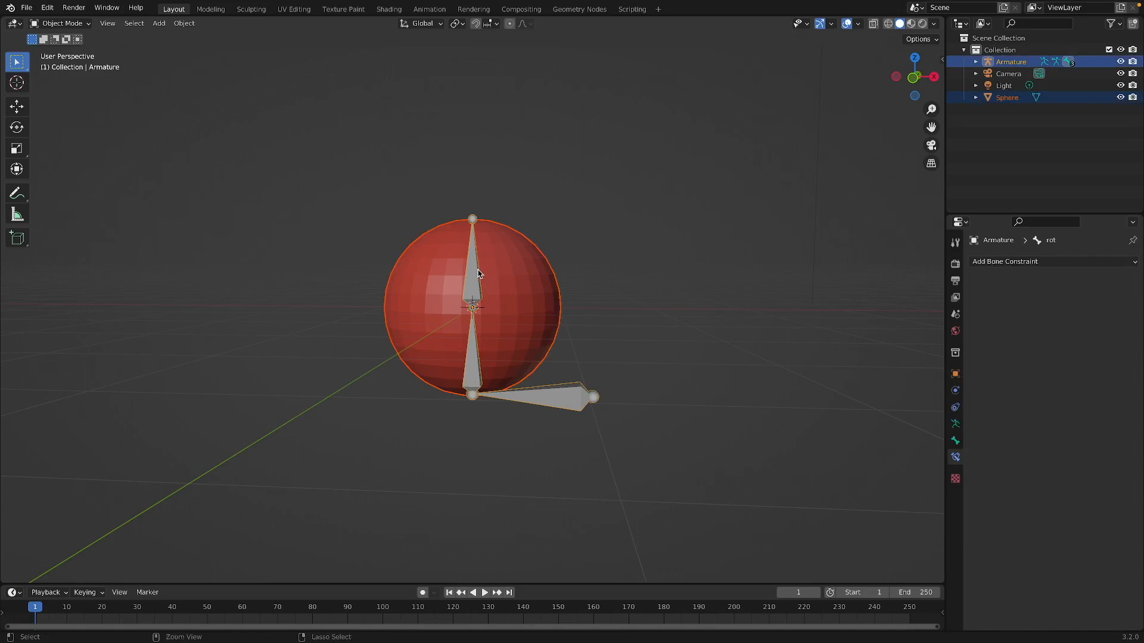
{"action": "key", "text": "ctrl+p"}
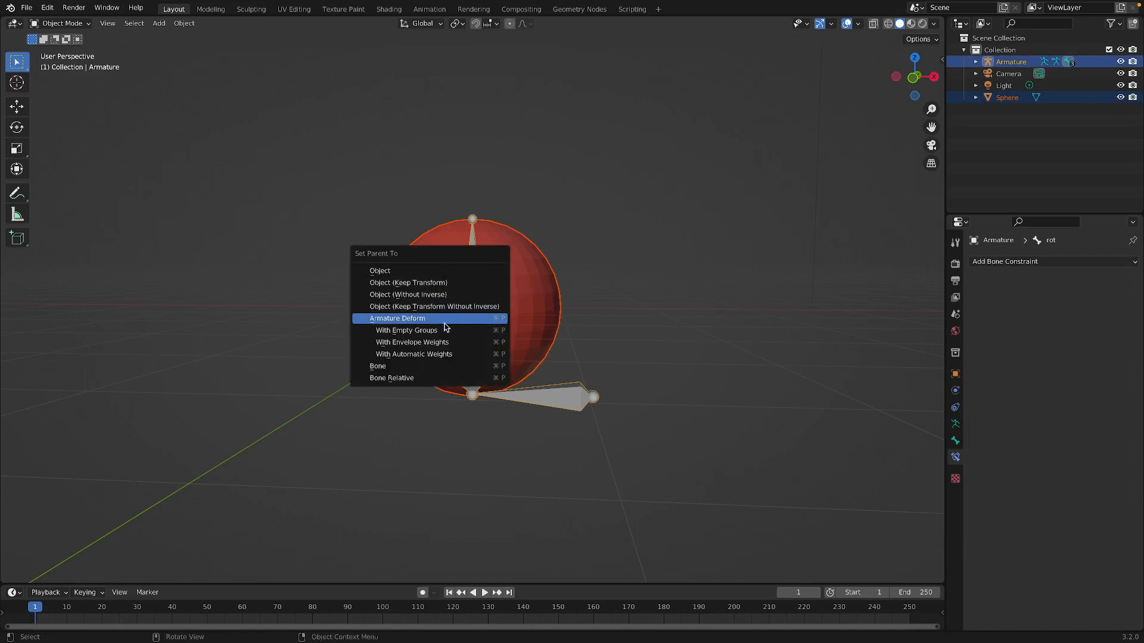
{"action": "left_click", "coordinate": [409, 372]}
{"action": "left_click", "coordinate": [534, 291]}
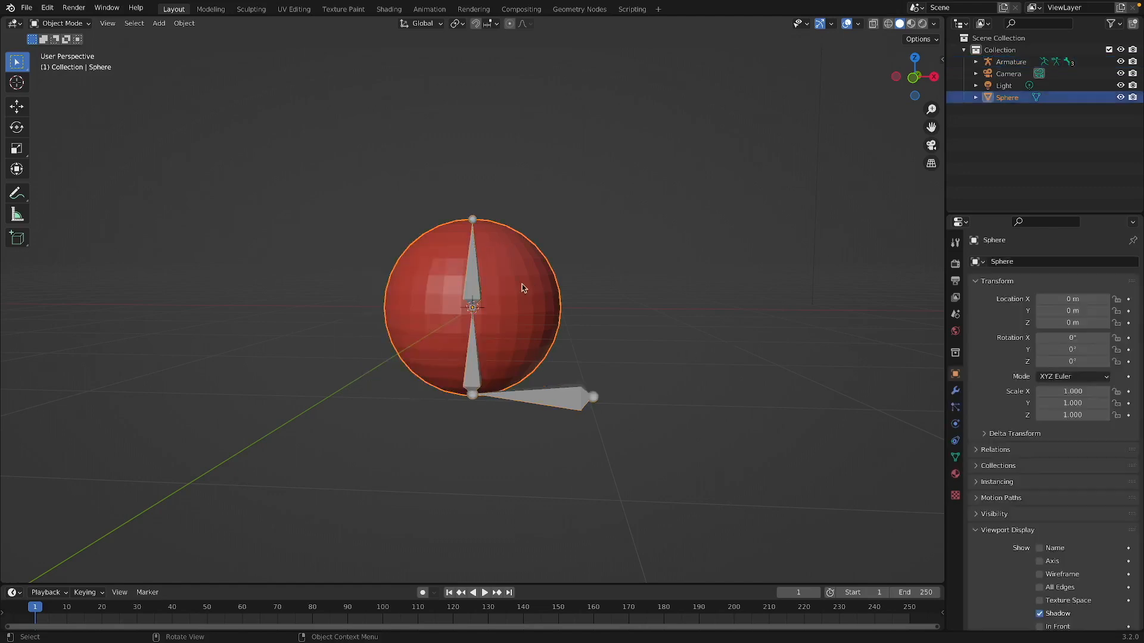
Step: Check in Edit Mode which armature bone is selected, and return to Object Mode
{"action": "left_click", "coordinate": [477, 267]}
{"action": "key", "text": "Tab"}
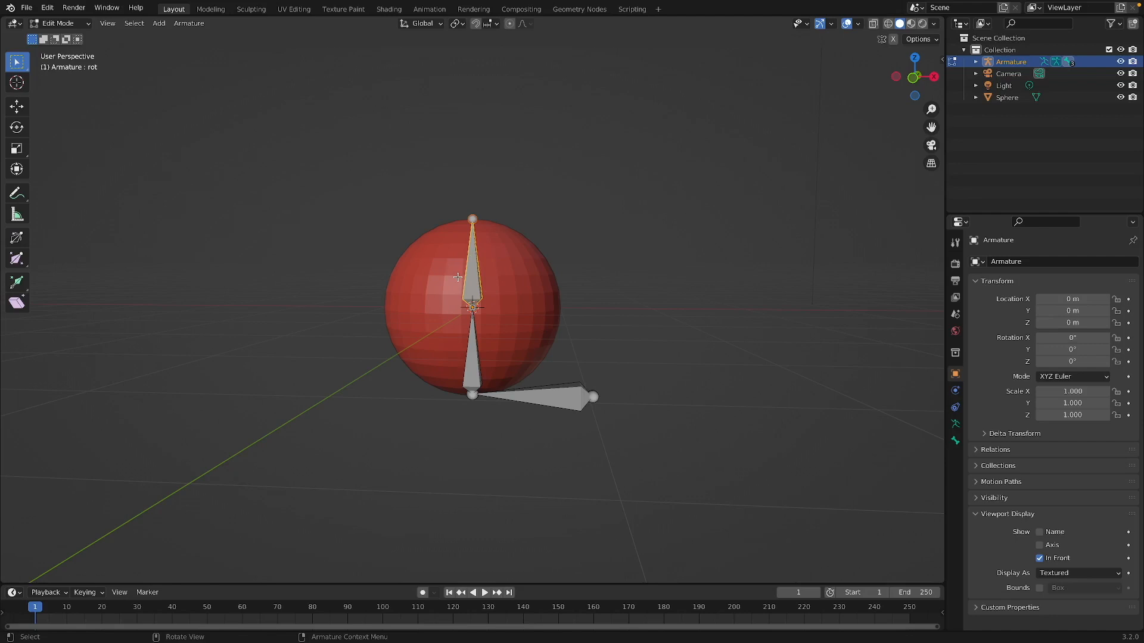
{"action": "key", "text": "Tab"}
Step: Parent the sphere to the armature's rot bone using the Bone parenting option
{"action": "left_click", "coordinate": [518, 280]}
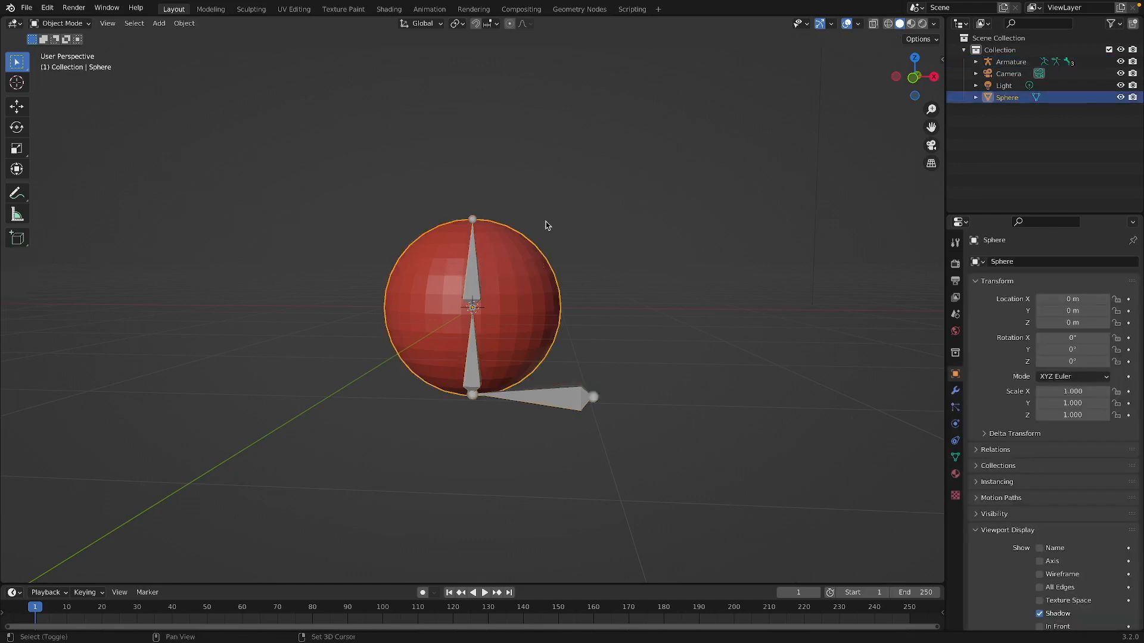
{"action": "left_click", "coordinate": [476, 254], "text": "shift"}
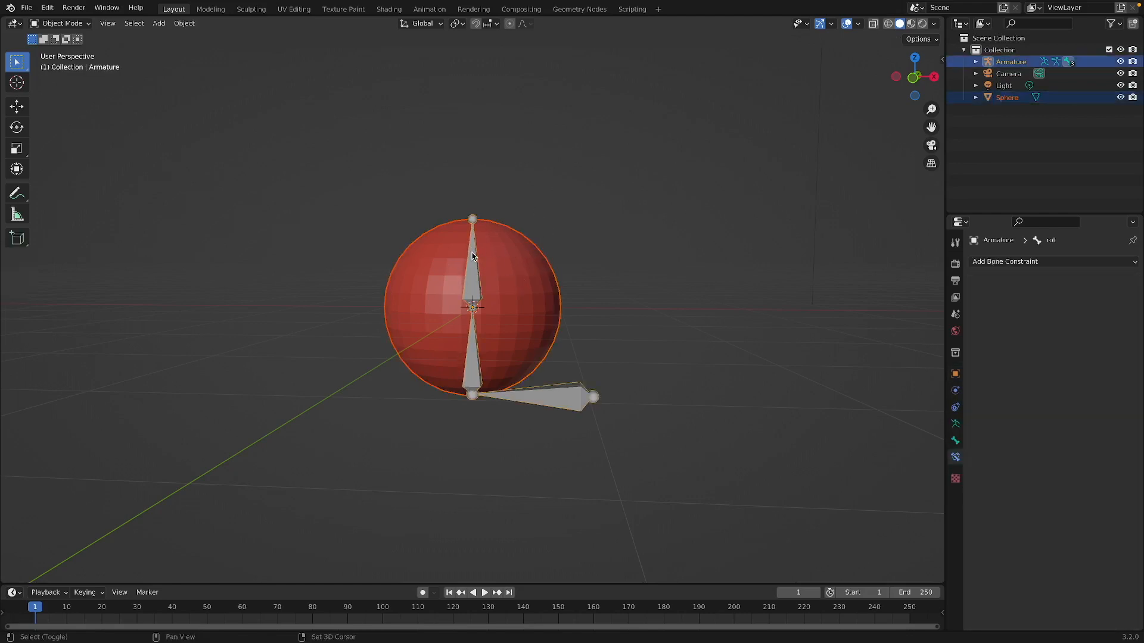
{"action": "key", "text": "super+p"}
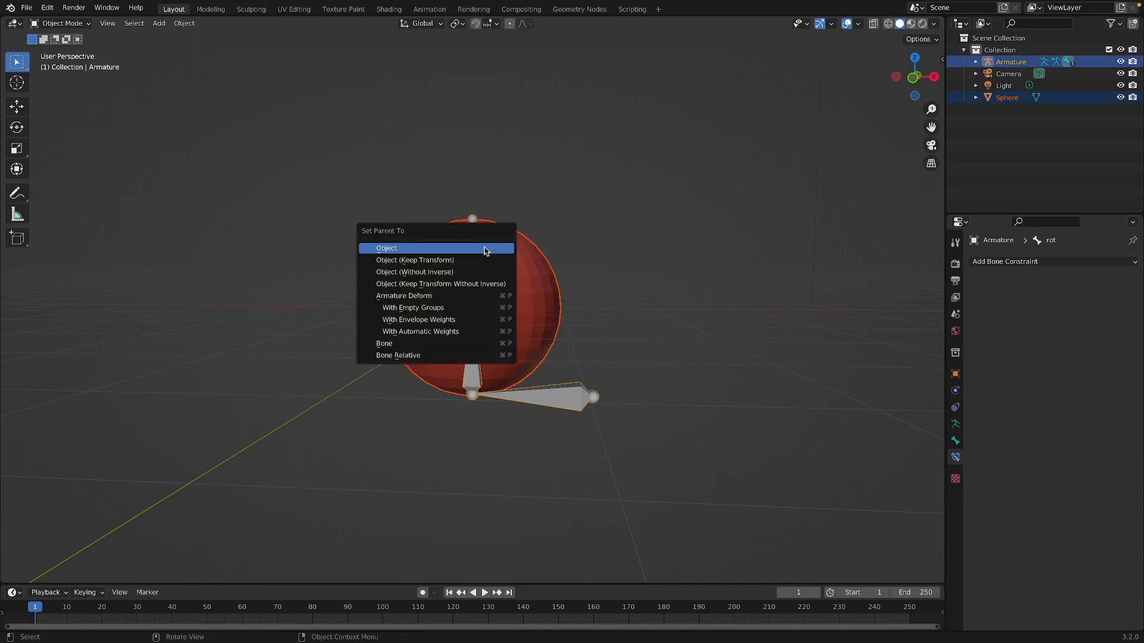
{"action": "left_click", "coordinate": [447, 349]}
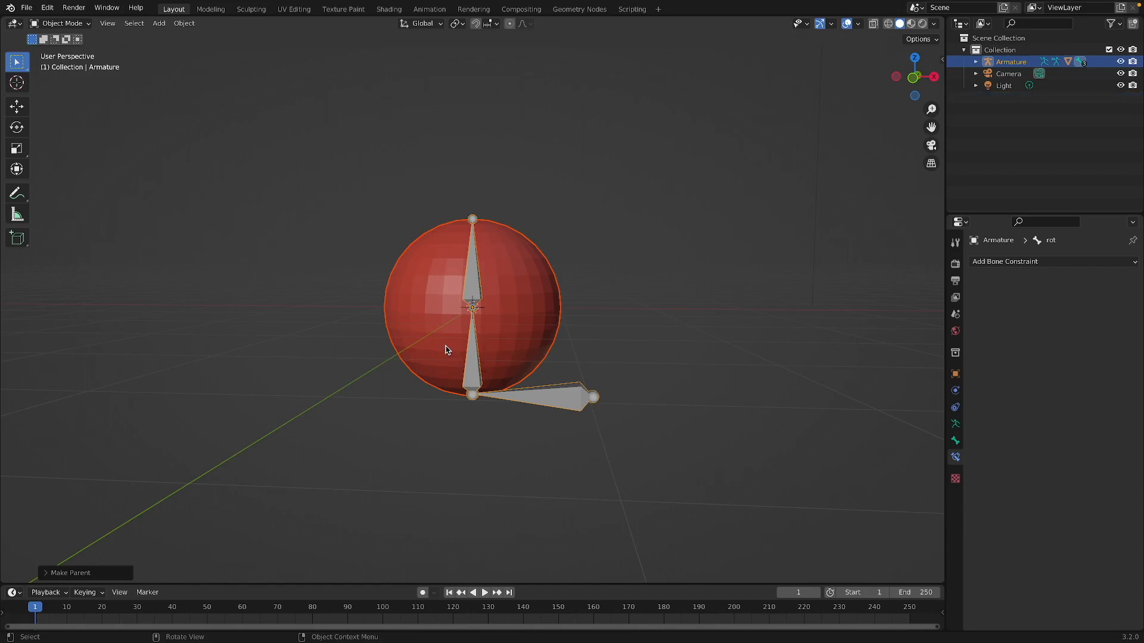
Step: Try moving the whole armature in Object Mode together with its parented sphere
{"action": "left_click", "coordinate": [565, 410]}
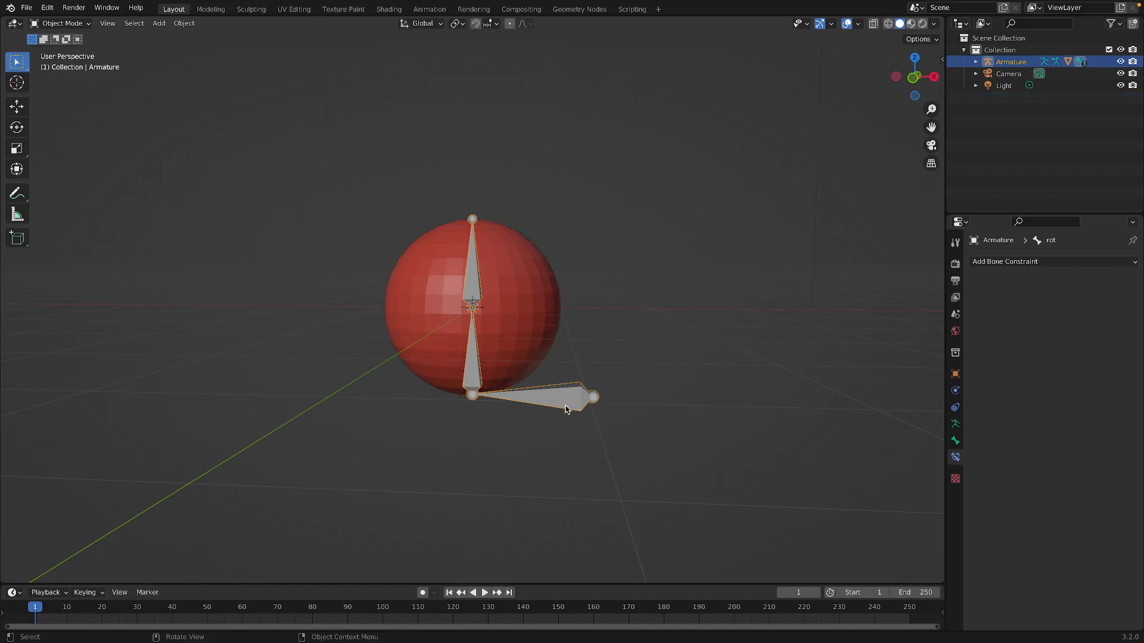
{"action": "key", "text": "g"}
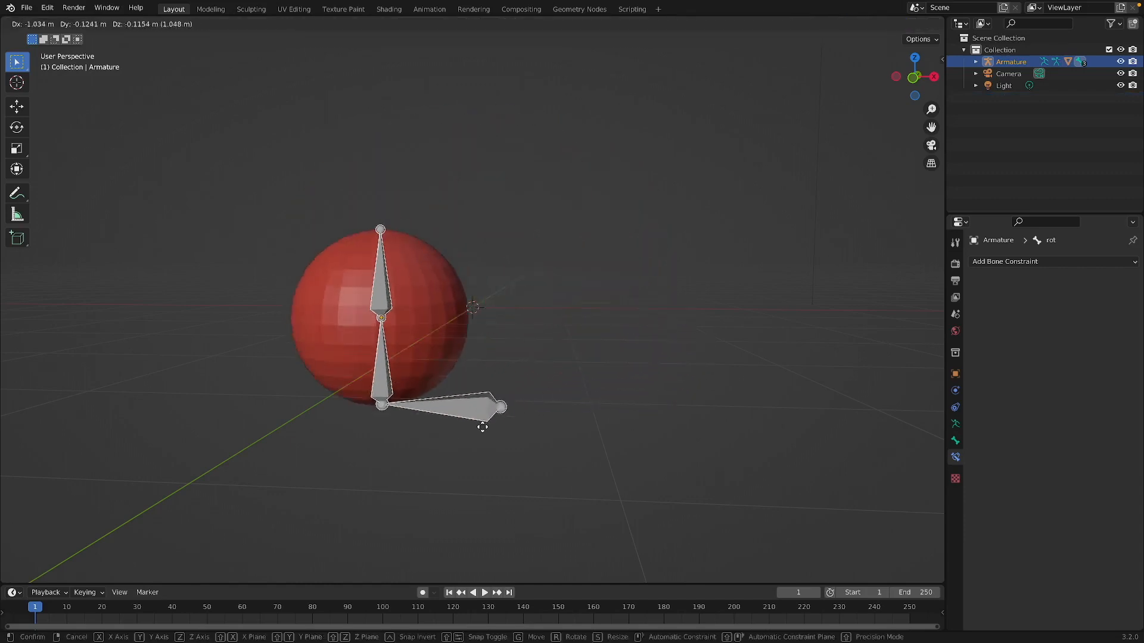
{"action": "right_click", "coordinate": [592, 364]}
Step: Switch the armature to Pose Mode and freely rotate the rot bone so the sphere turns with it
{"action": "left_click", "coordinate": [76, 23]}
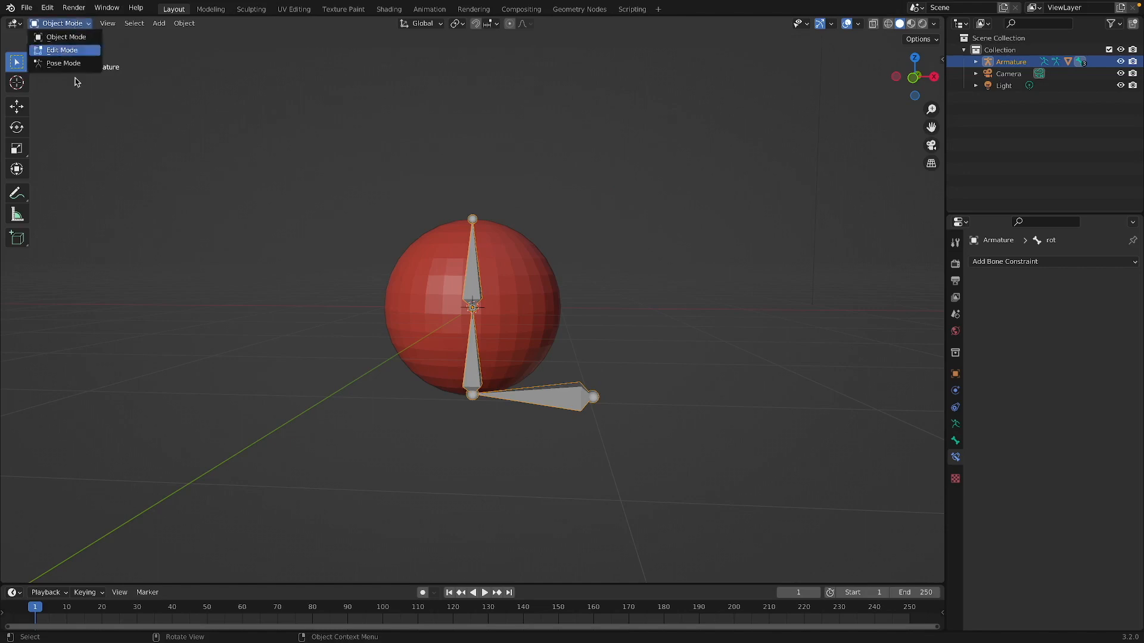
{"action": "left_click", "coordinate": [64, 63]}
{"action": "key", "text": "r"}
{"action": "key", "text": "r"}
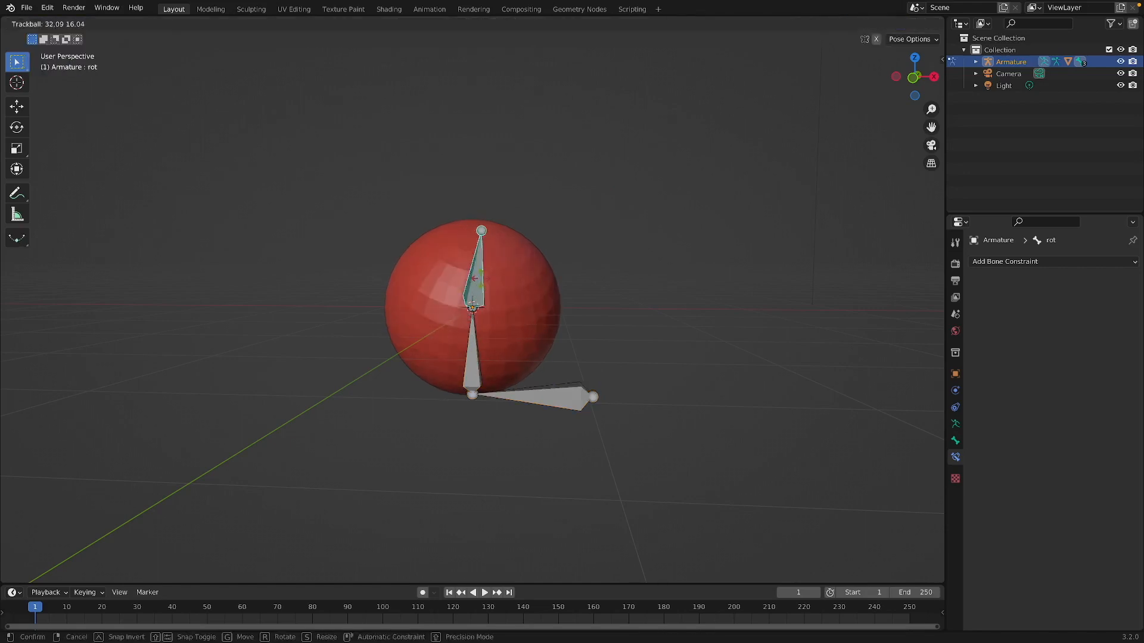
{"action": "left_click", "coordinate": [499, 335]}
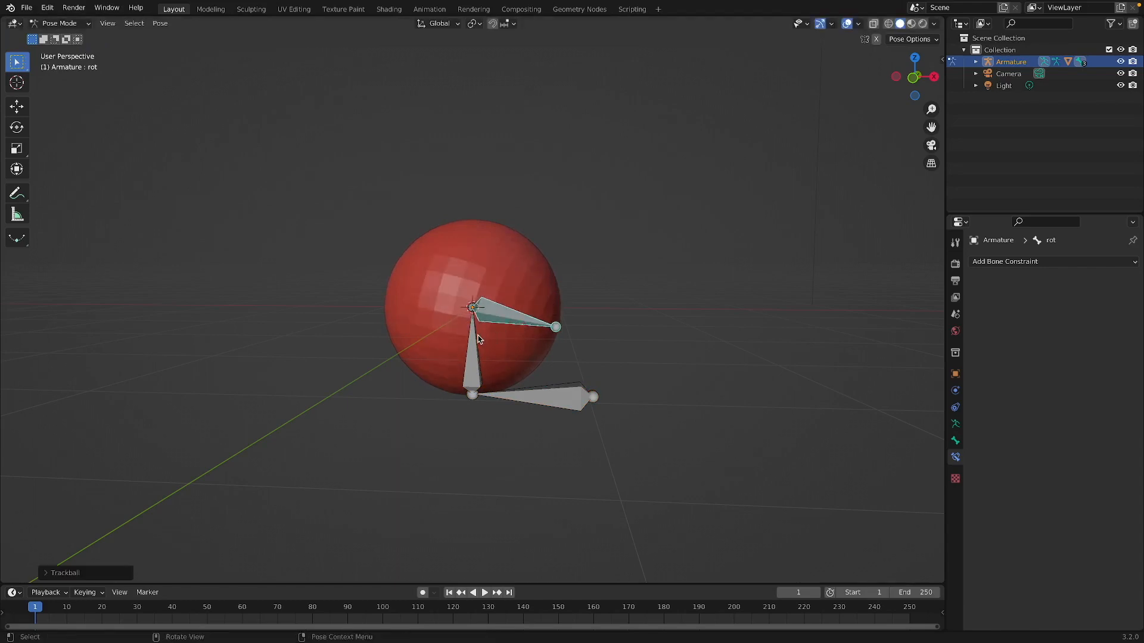
Step: Scale the squash bone down along the global Z axis to flatten the sphere
{"action": "left_click", "coordinate": [478, 339]}
{"action": "key", "text": "s"}
{"action": "key", "text": "z"}
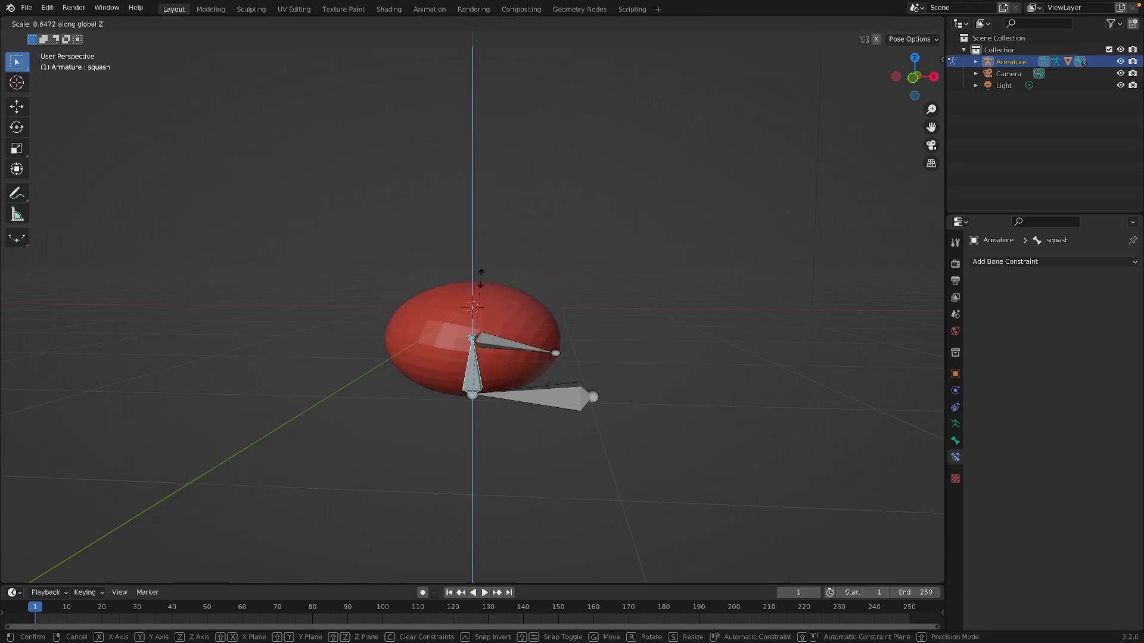
{"action": "left_click", "coordinate": [478, 339]}
Step: Try a free trackball rotation of the rot bone while the sphere is flattened
{"action": "left_click", "coordinate": [498, 362]}
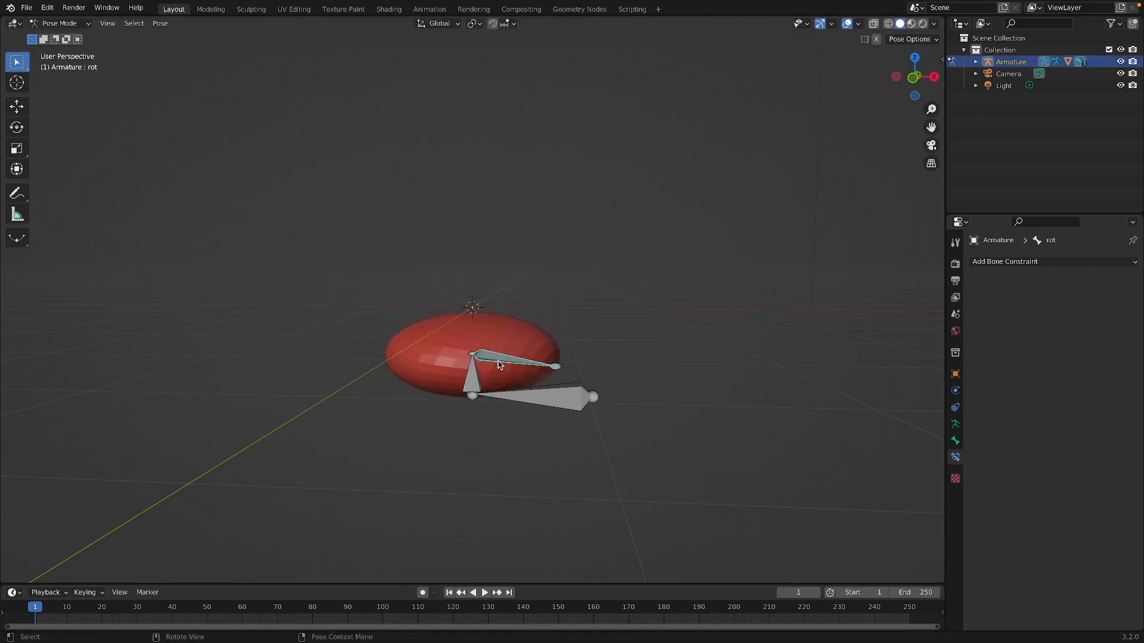
{"action": "key", "text": "r"}
{"action": "key", "text": "r"}
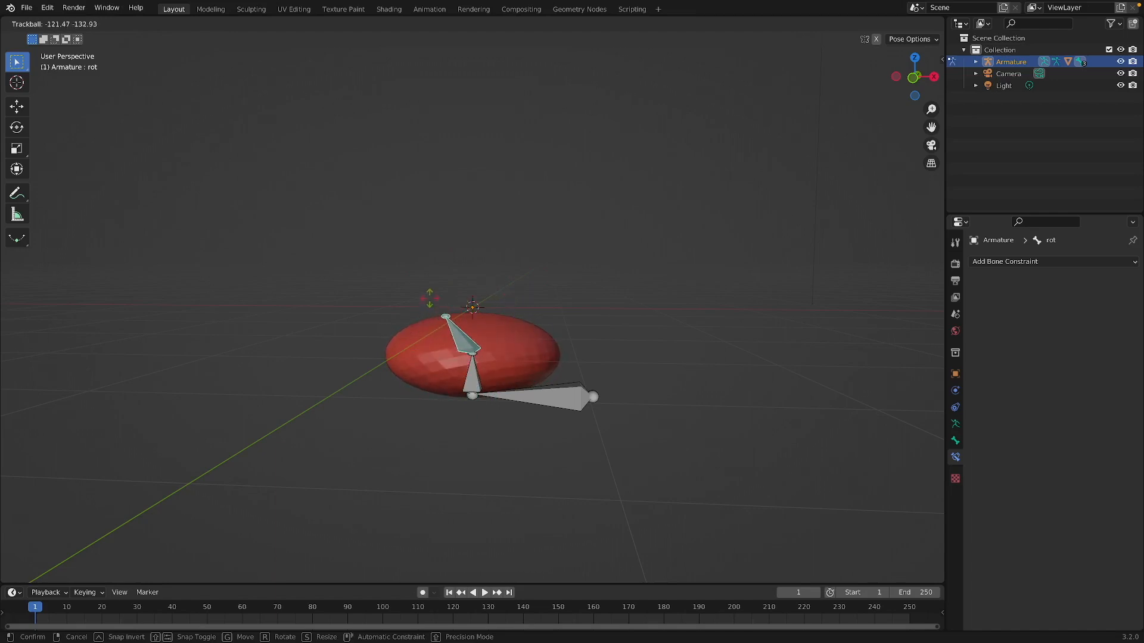
{"action": "left_click", "coordinate": [469, 386]}
Step: Clear the rotation and scale of all bones, and save the ball.blend file
{"action": "key", "text": "a"}
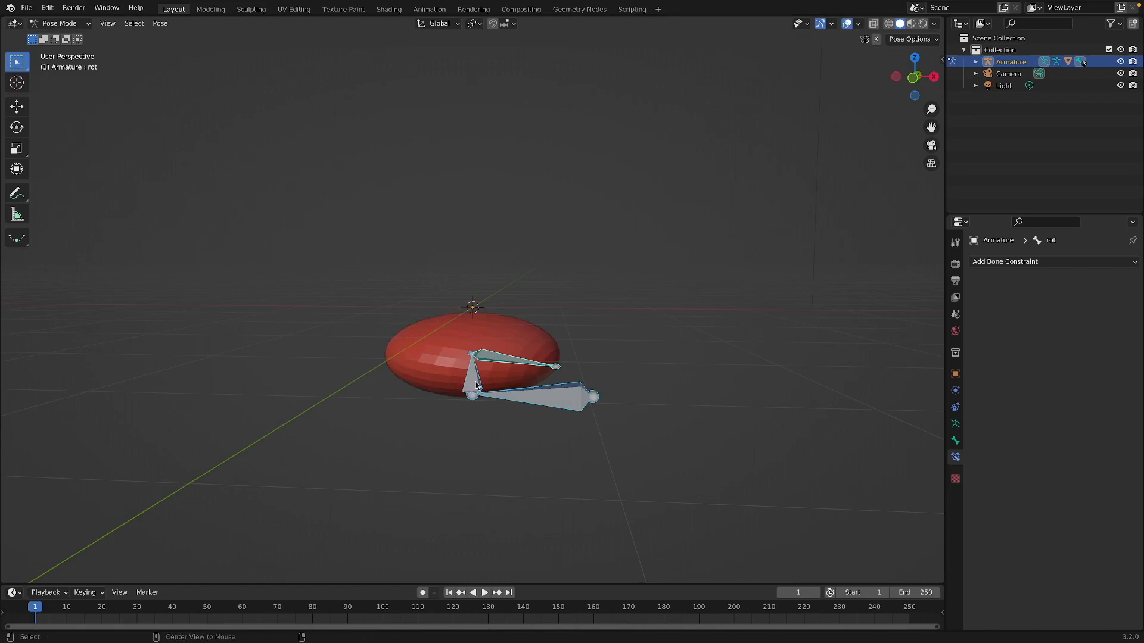
{"action": "key", "text": "alt+r"}
{"action": "key", "text": "alt+s"}
{"action": "scroll", "coordinate": [479, 391], "scroll_direction": "down", "scroll_amount": 2}
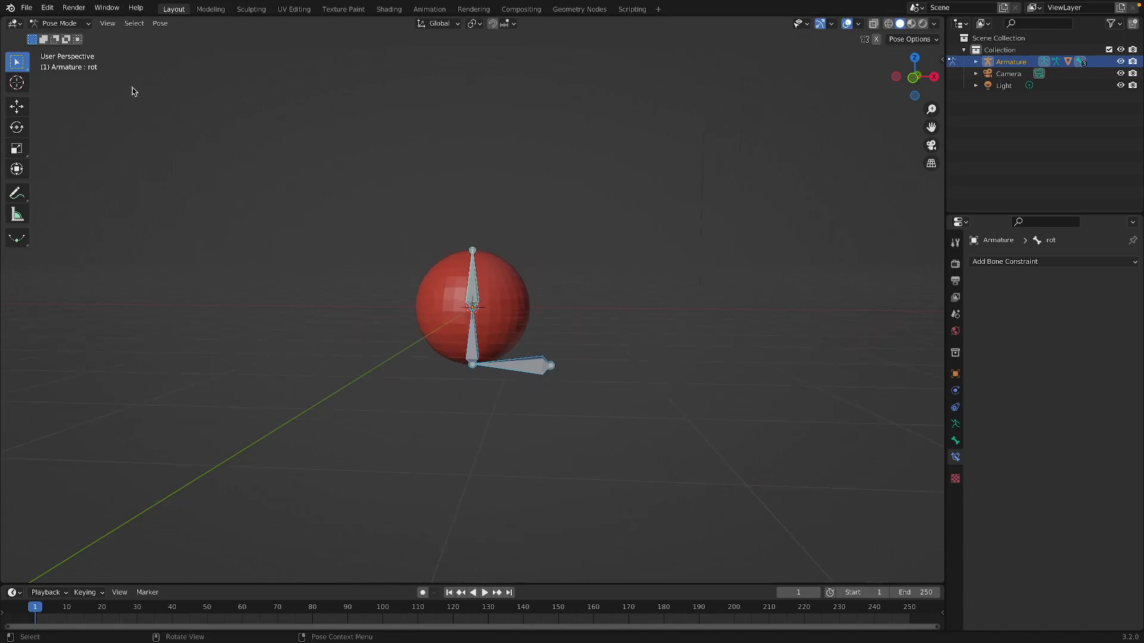
{"action": "left_click", "coordinate": [26, 7]}
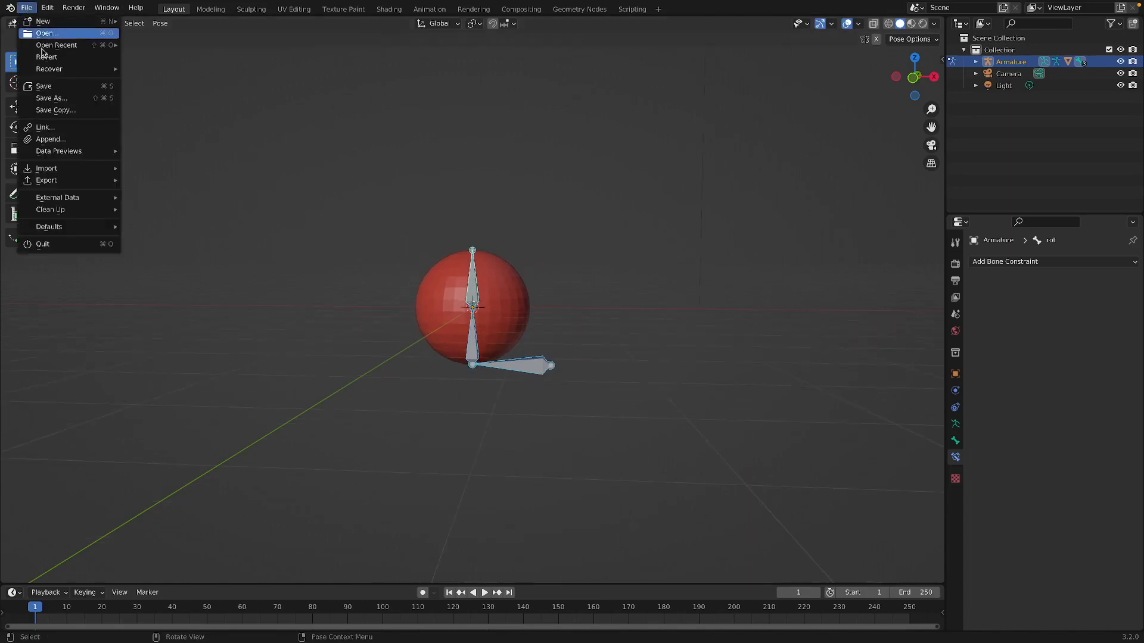
{"action": "left_click", "coordinate": [52, 86]}
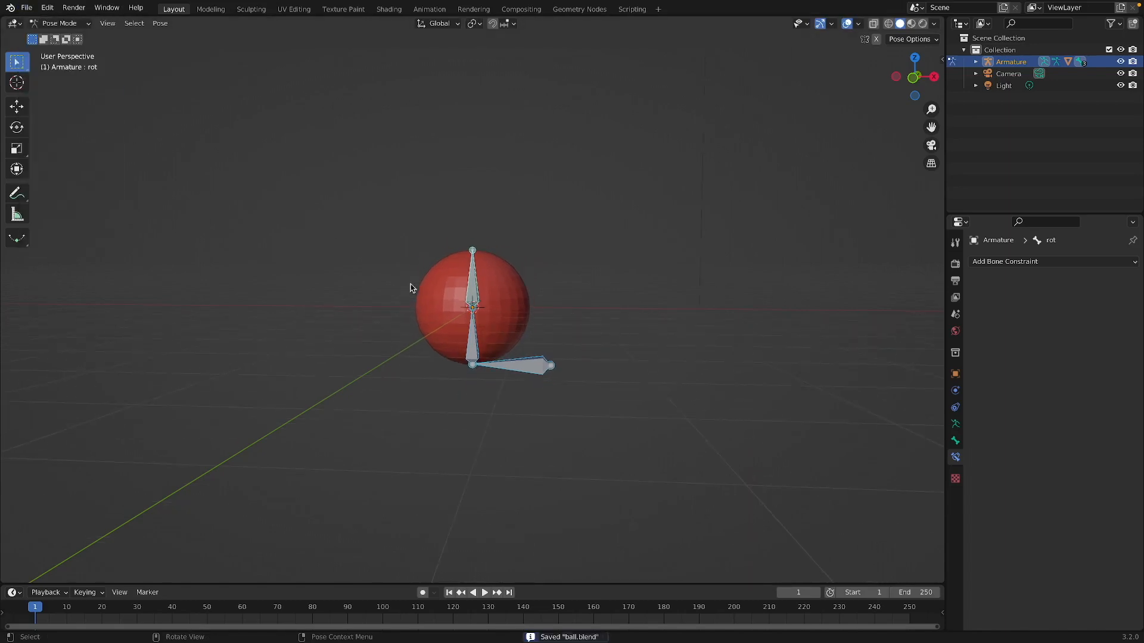
Step: Try moving the loc bone to carry the whole rig and sphere
{"action": "left_click", "coordinate": [524, 371]}
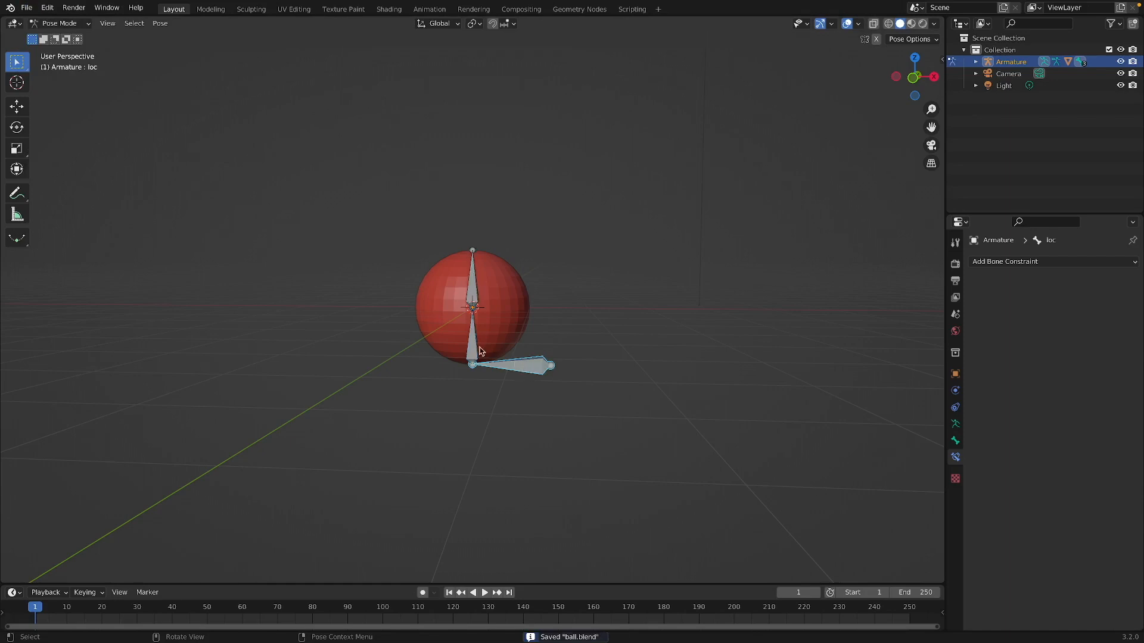
{"action": "key", "text": "g"}
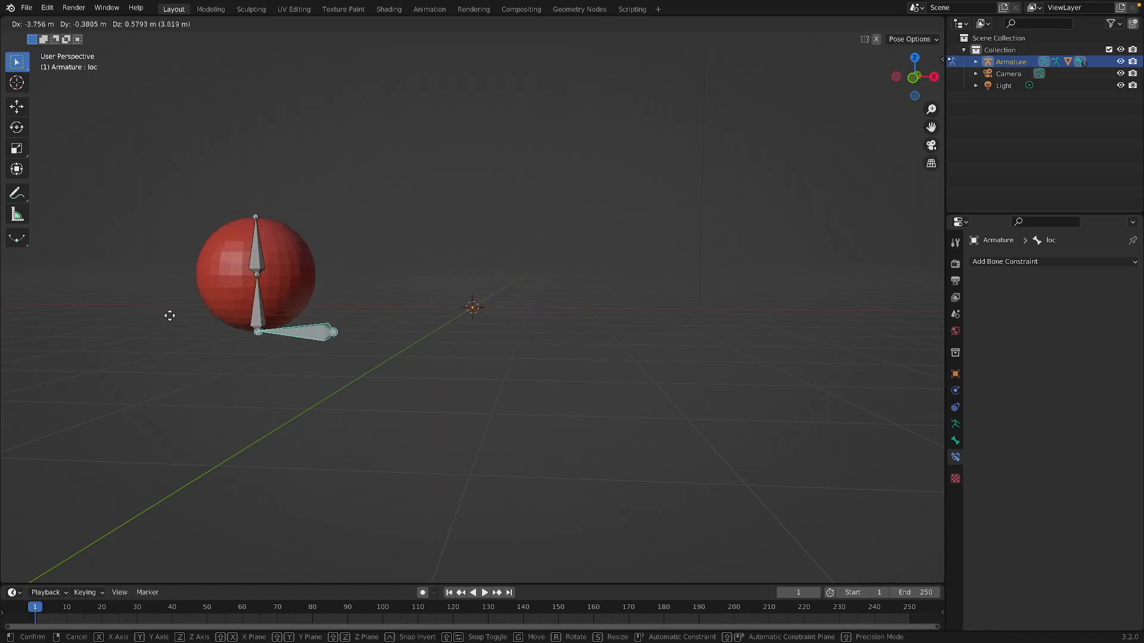
{"action": "key", "text": "Escape"}
Step: Try a free trackball rotation of the rot bone on the round sphere
{"action": "left_click", "coordinate": [473, 332]}
{"action": "left_click", "coordinate": [472, 280]}
{"action": "key", "text": "r"}
{"action": "key", "text": "r"}
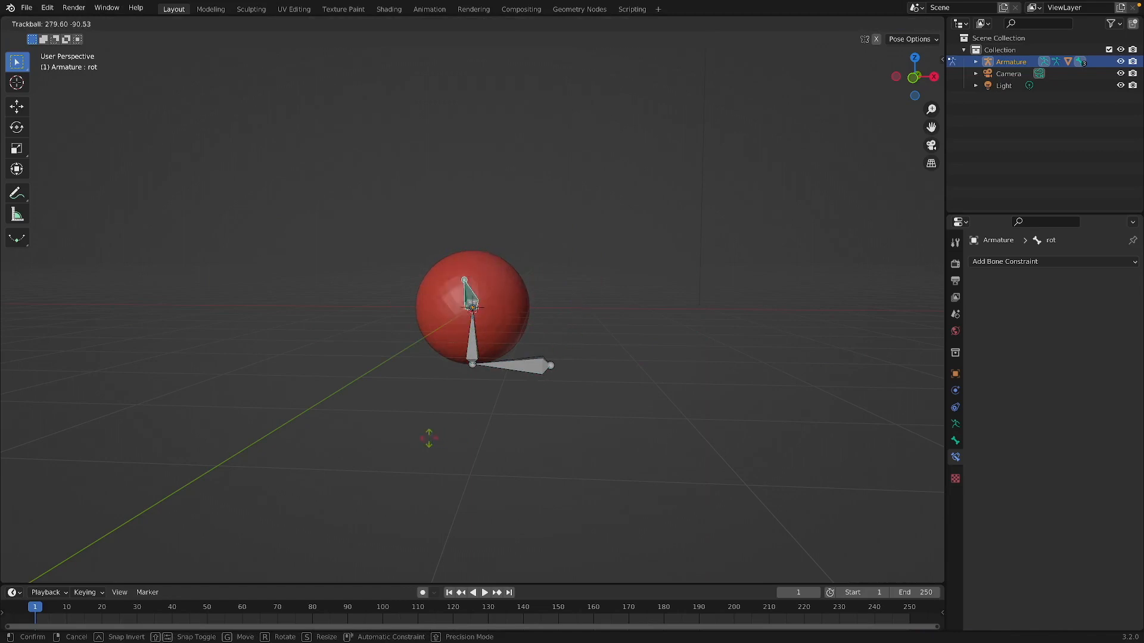
{"action": "key", "text": "Escape"}
Step: Try rotating the squash bone around the global X axis
{"action": "left_click", "coordinate": [470, 332]}
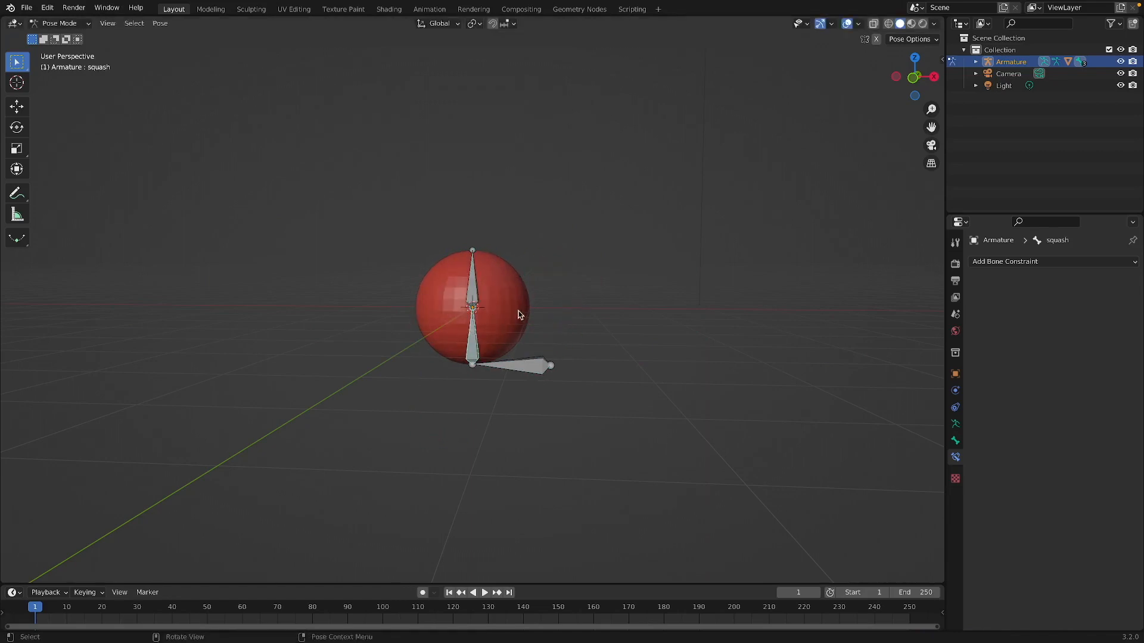
{"action": "key", "text": "r"}
{"action": "key", "text": "x"}
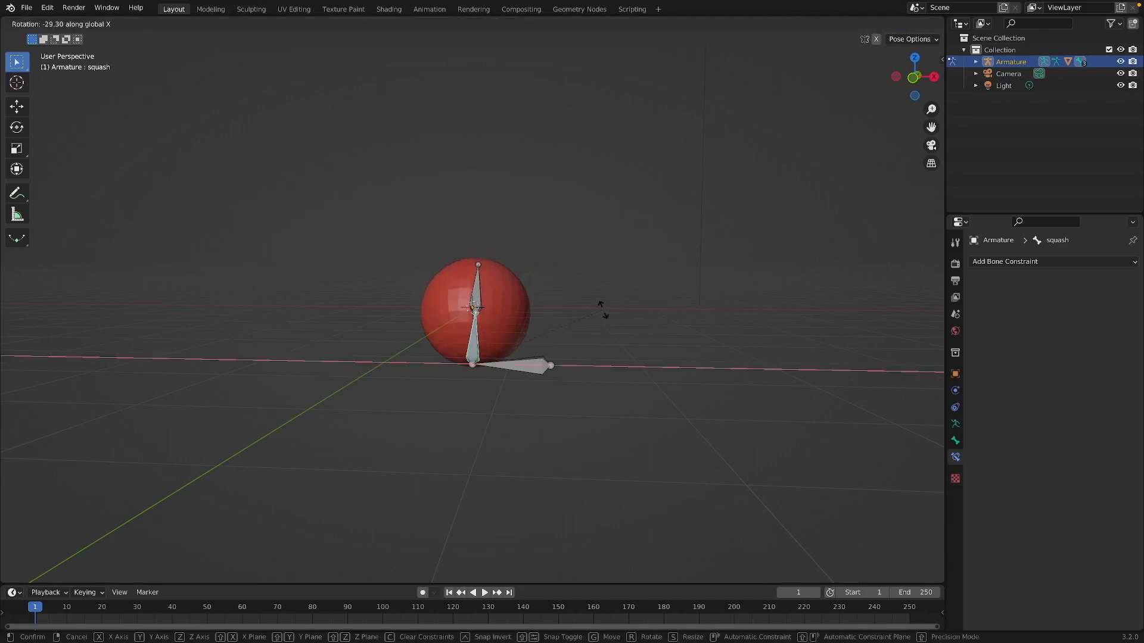
{"action": "left_click", "coordinate": [526, 314]}
Step: Scale the squash bone up along the global X axis to stretch the sphere sideways
{"action": "key", "text": "s"}
{"action": "key", "text": "x"}
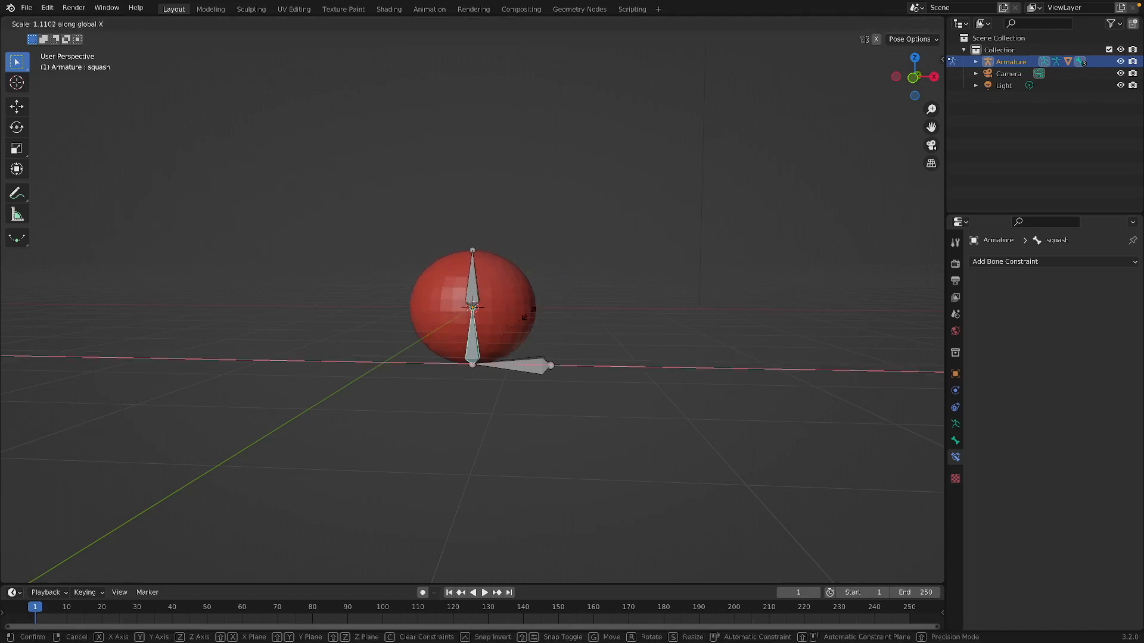
{"action": "left_click", "coordinate": [587, 313]}
Step: Freely rotate the rot bone inside the sideways-stretched sphere
{"action": "left_click", "coordinate": [474, 269]}
{"action": "key", "text": "r"}
{"action": "key", "text": "r"}
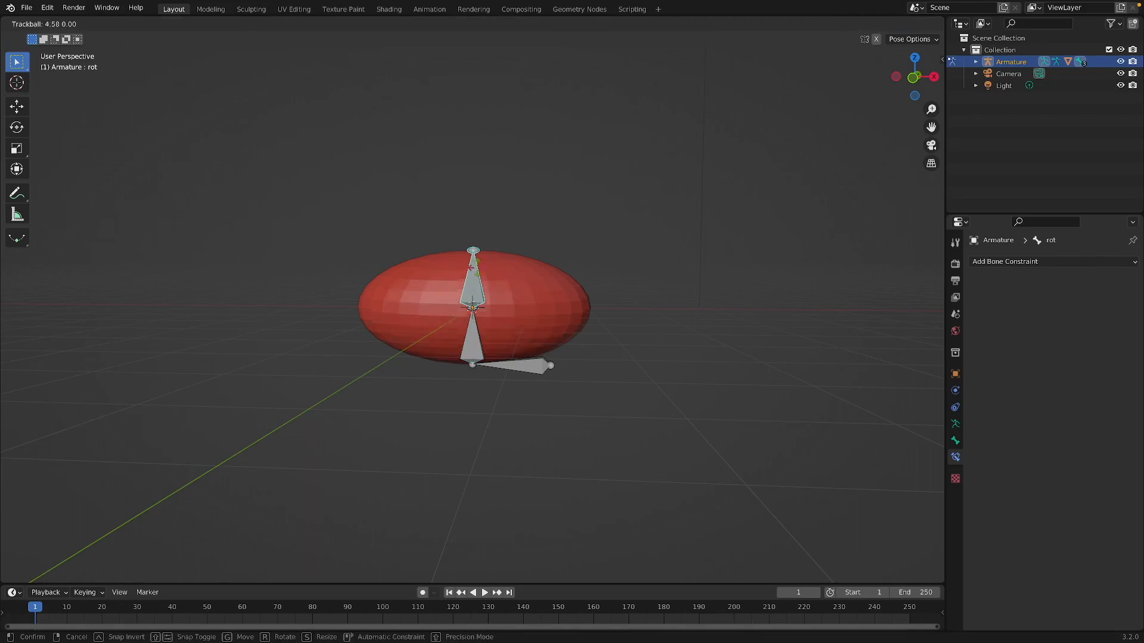